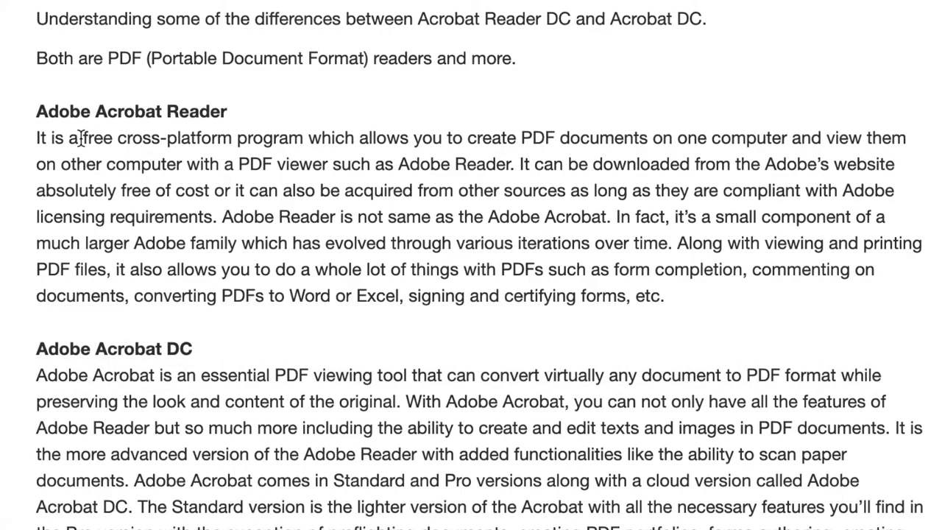
# Read the article comparing Adobe Acrobat Reader with Acrobat DC, including the feature lists in its Quick Summary table.
pyautogui.moveTo(82, 137); pyautogui.dragTo(252, 138)
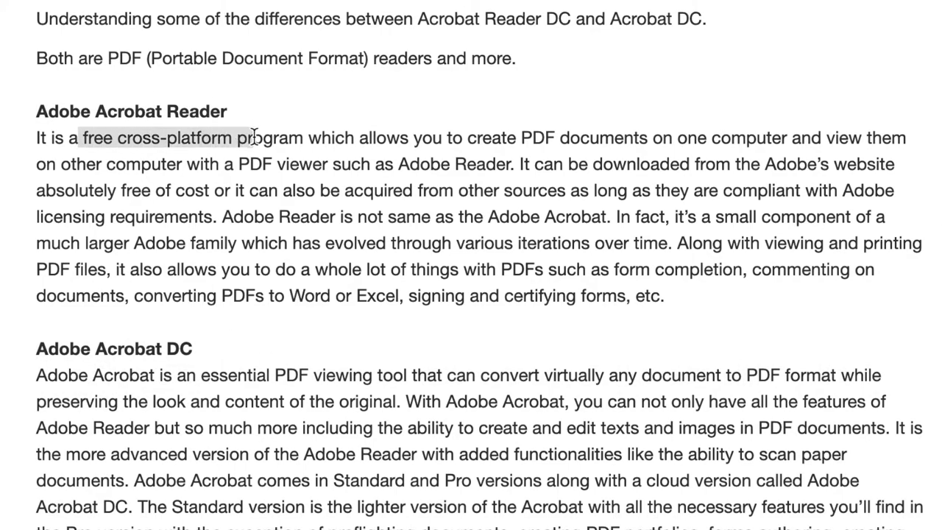
pyautogui.click(107, 348)
pyautogui.moveTo(24, 361); pyautogui.dragTo(364, 379)
pyautogui.moveTo(269, 374); pyautogui.dragTo(822, 376)
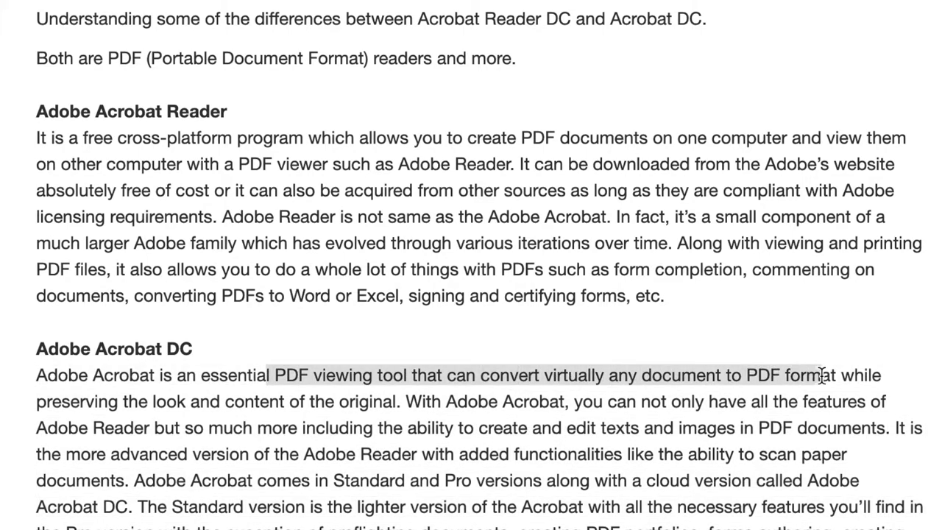
pyautogui.scroll(-1, 486, 448)
pyautogui.scroll(-5, 486, 449)
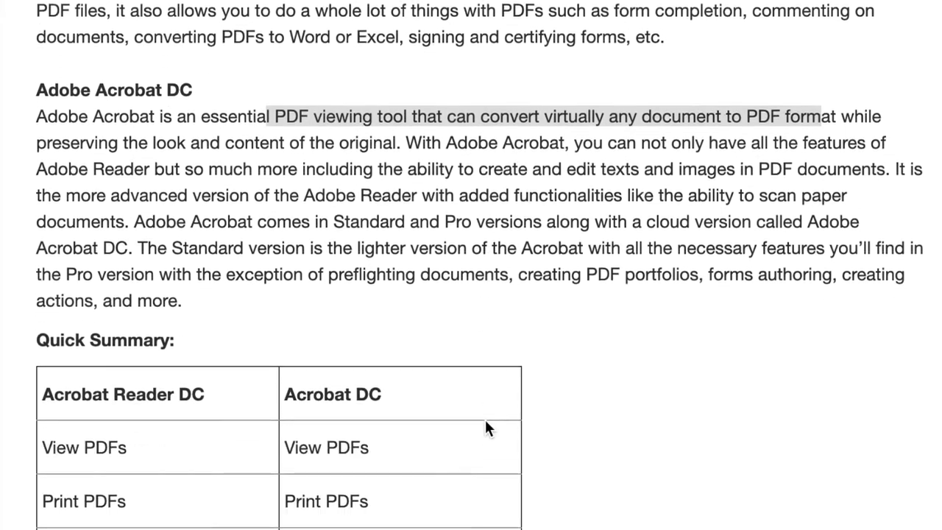
pyautogui.scroll(-3, 485, 406)
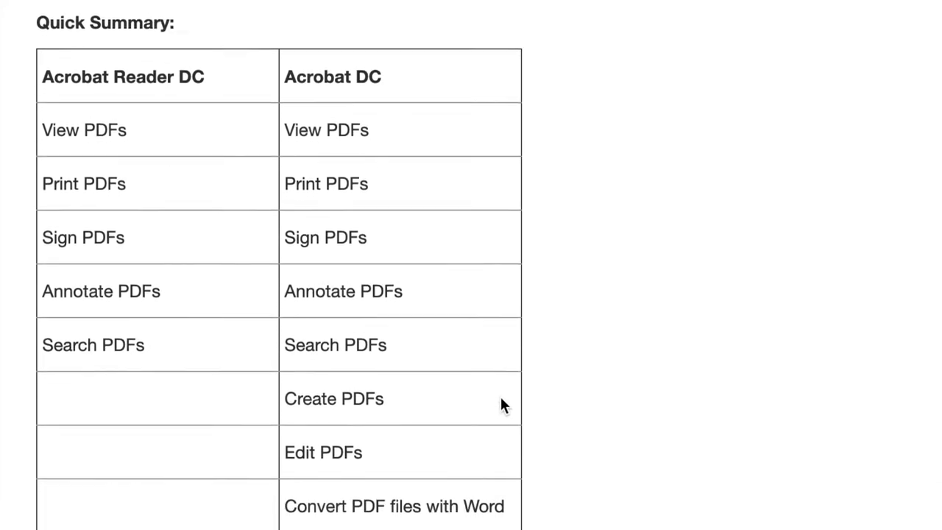
pyautogui.scroll(-1, 501, 397)
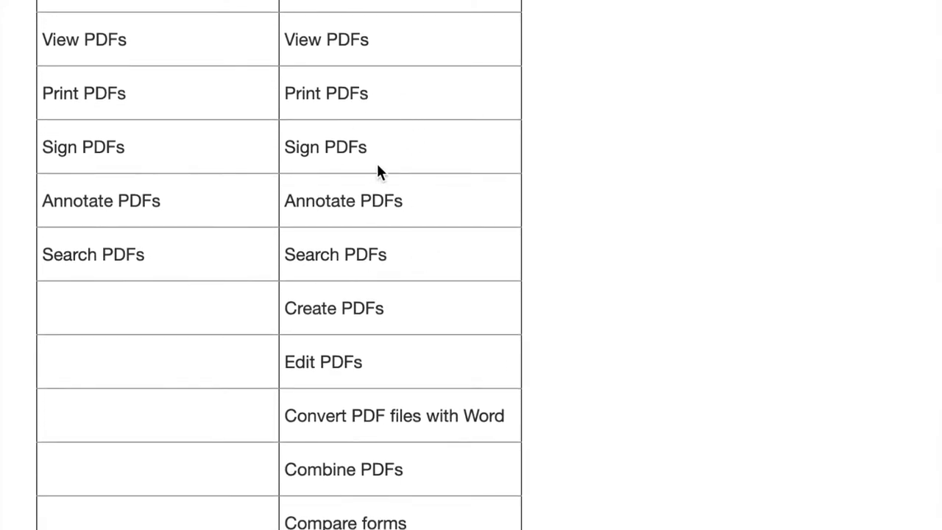
pyautogui.moveTo(279, 362); pyautogui.dragTo(489, 526)
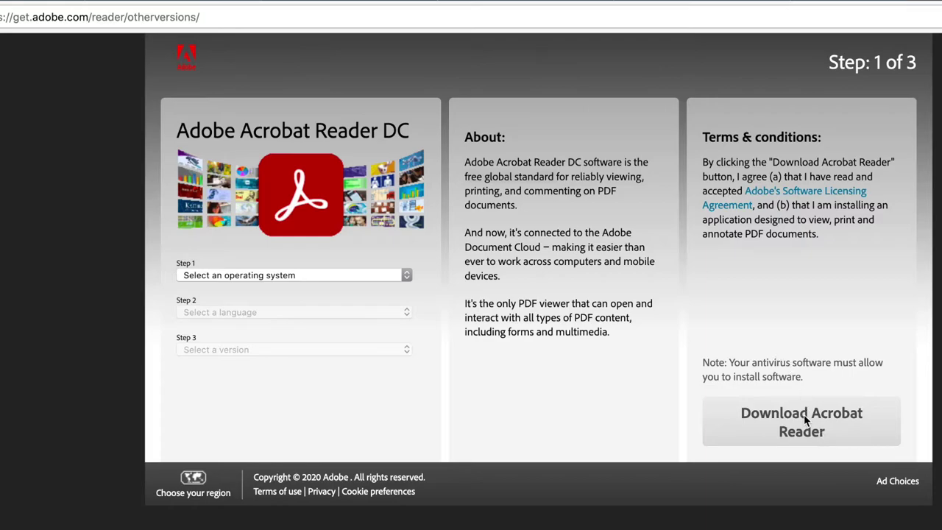
# Request the Acrobat Reader download on Adobe's Acrobat Reader DC page.
pyautogui.click(805, 427)
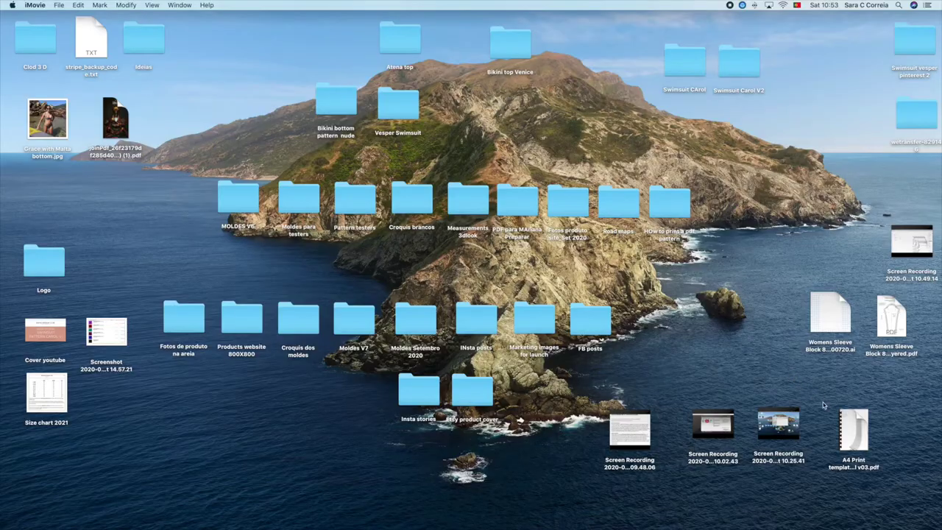
# Open A4 Print template__Carol v03.pdf directly from the desktop and close its window again.
pyautogui.doubleClick(851, 417)
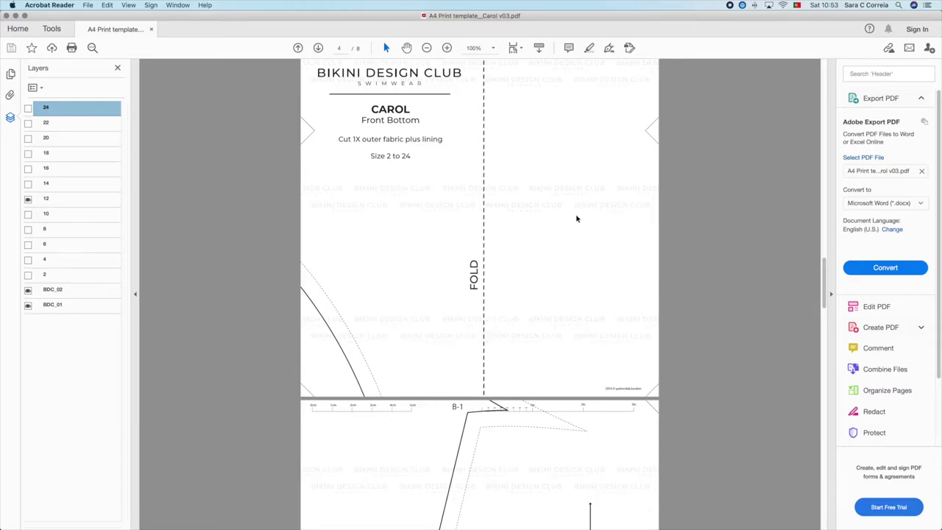
pyautogui.click(5, 15)
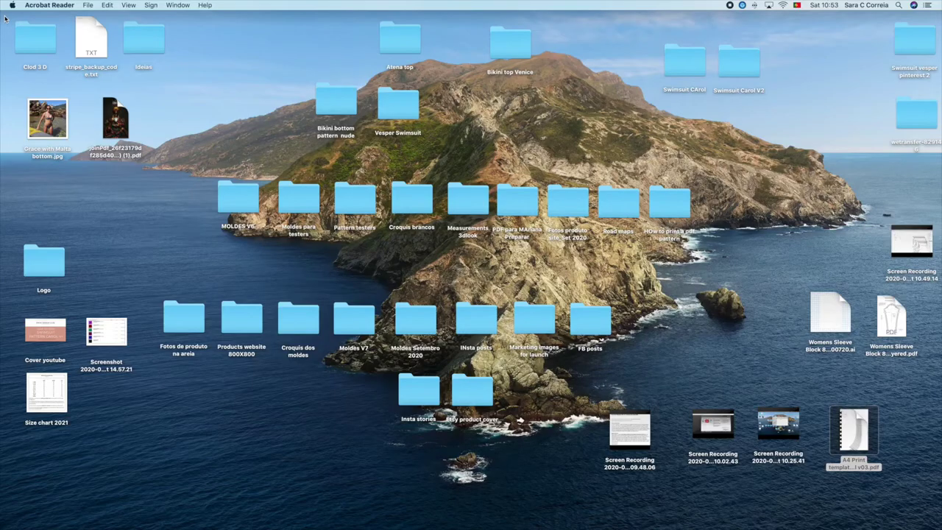
# Open the desktop file A4 Print template__Carol v03.pdf with Adobe Acrobat Reader DC chosen as the application, and leave the reader again.
pyautogui.rightClick(857, 426)
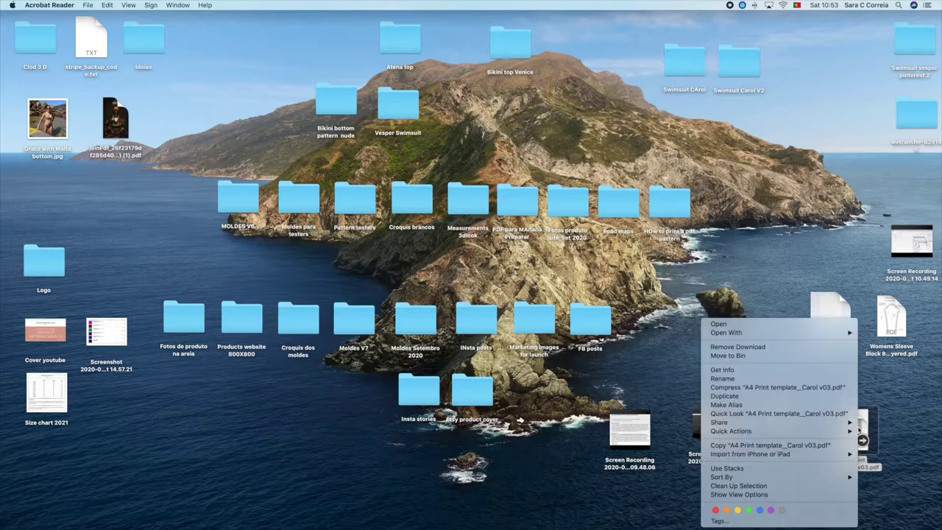
pyautogui.moveTo(724, 335)
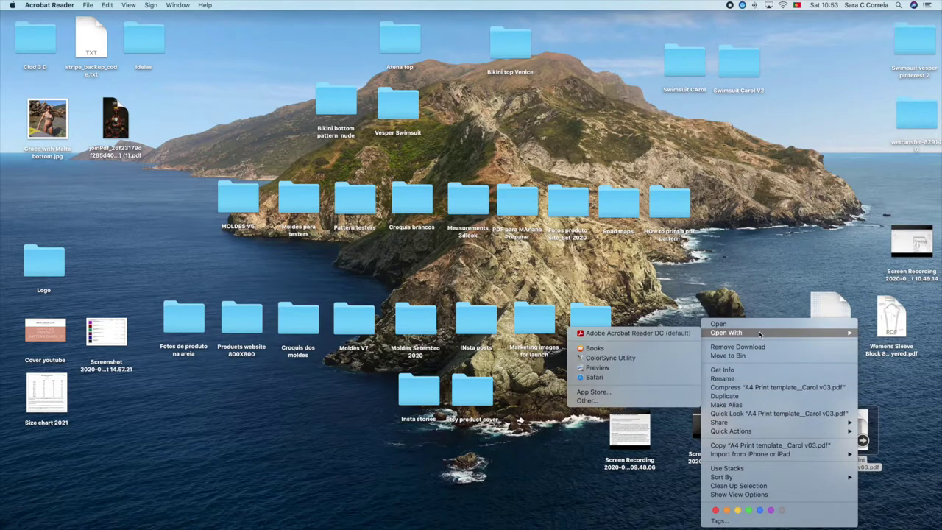
pyautogui.click(645, 337)
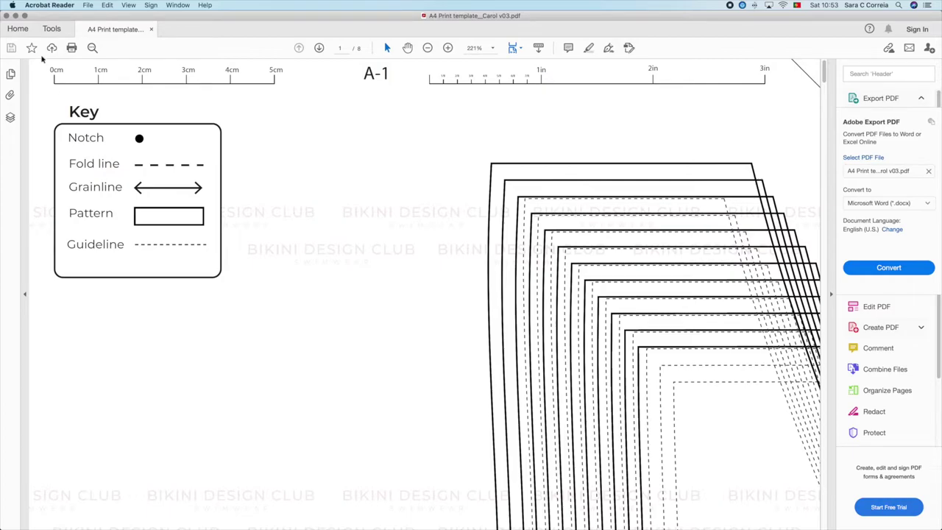
pyautogui.click(42, 5)
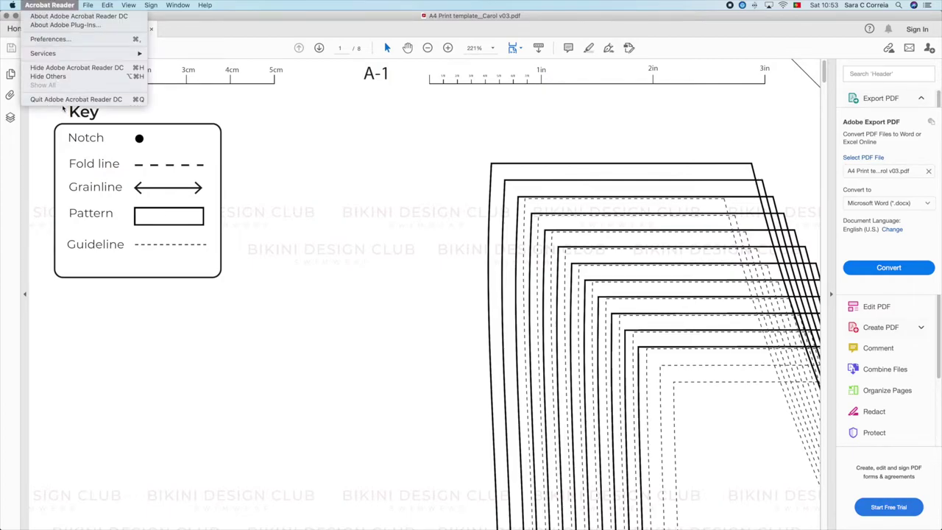
pyautogui.click(76, 67)
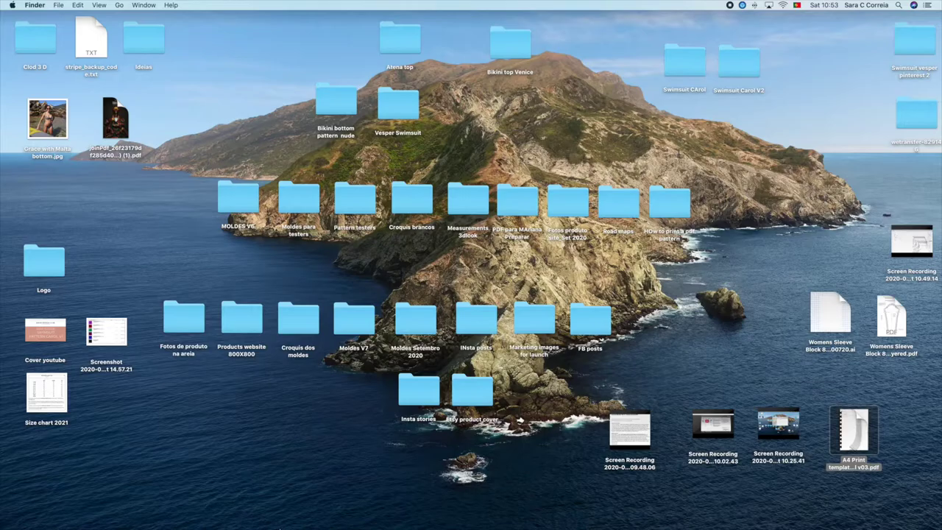
# Launch Adobe Acrobat Reader DC from the list of installed applications.
pyautogui.moveTo(272, 526)
pyautogui.click(284, 509)
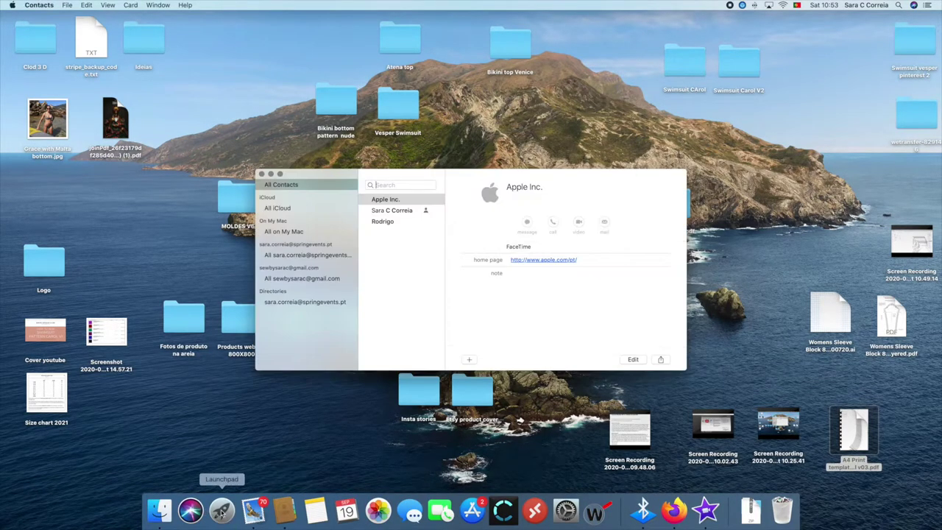
pyautogui.click(221, 509)
pyautogui.click(728, 421)
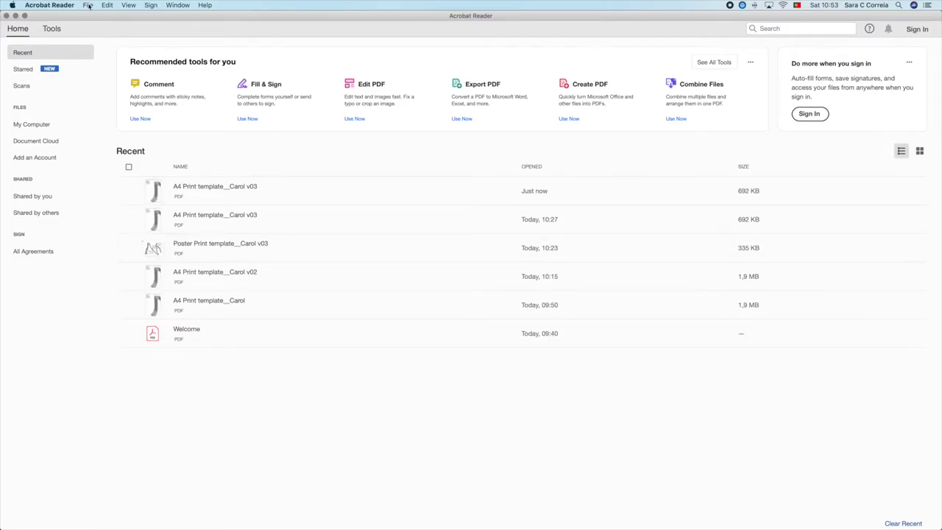
# Open A4 Print template__Carol v03.pdf from the Desktop folder in Acrobat Reader.
pyautogui.click(86, 5)
pyautogui.click(103, 17)
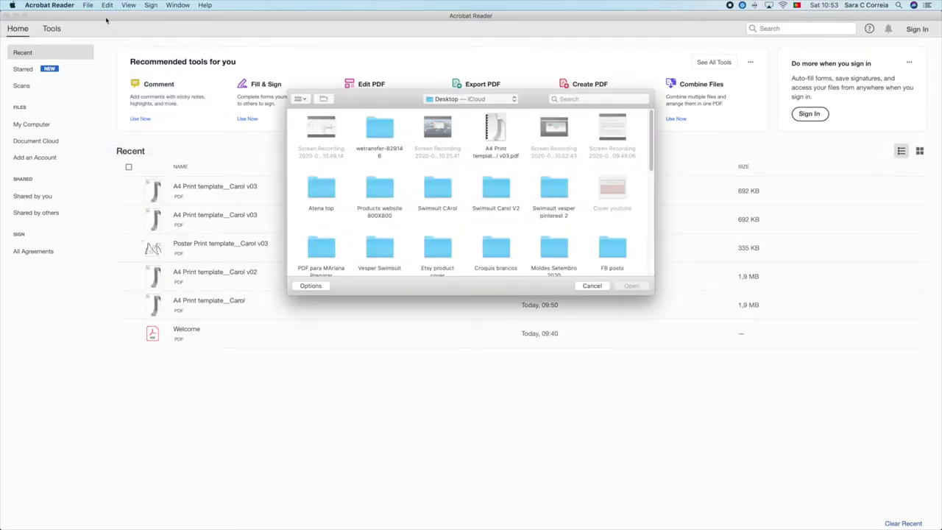
pyautogui.click(496, 131)
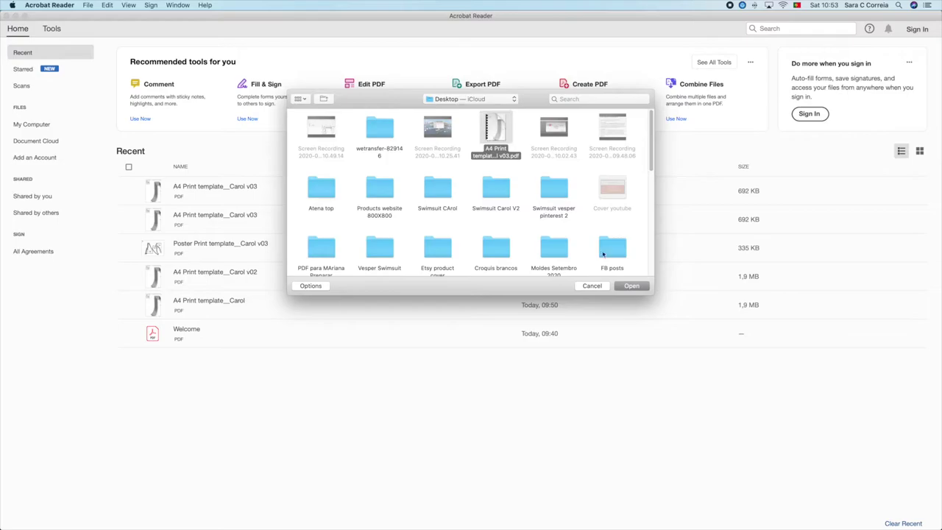
pyautogui.click(631, 285)
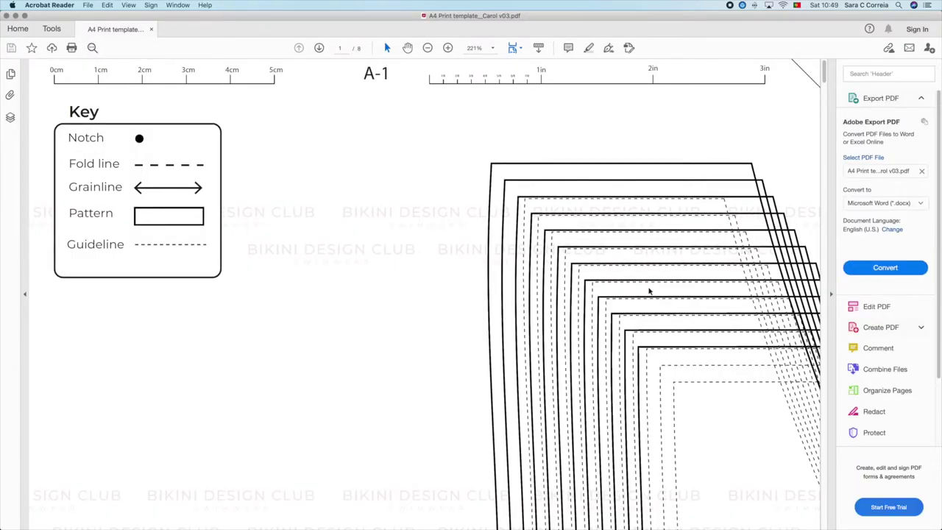
# Display the list of layers contained in the pattern PDF.
pyautogui.click(25, 293)
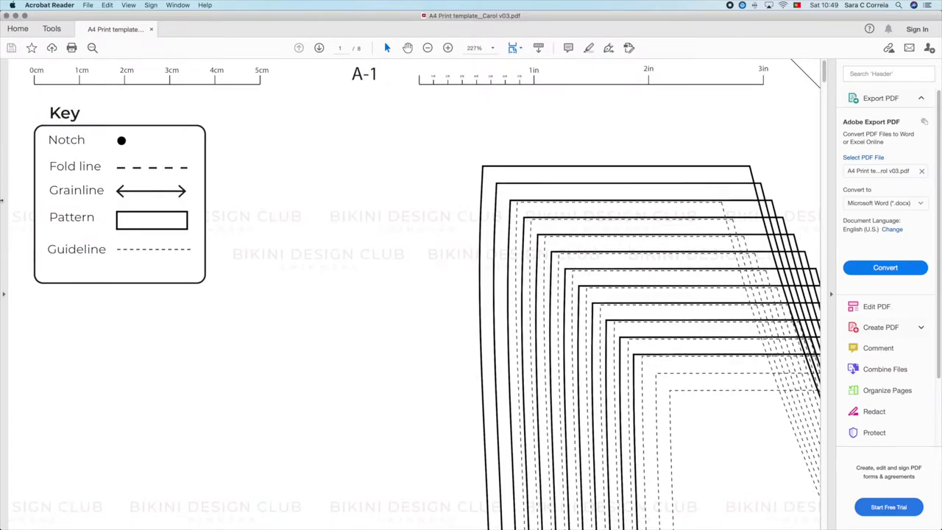
pyautogui.click(5, 295)
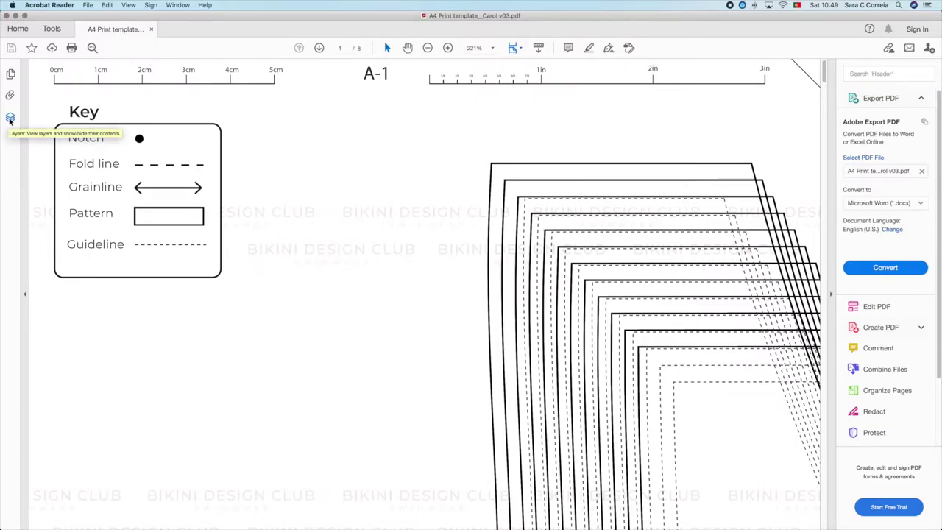
pyautogui.click(10, 118)
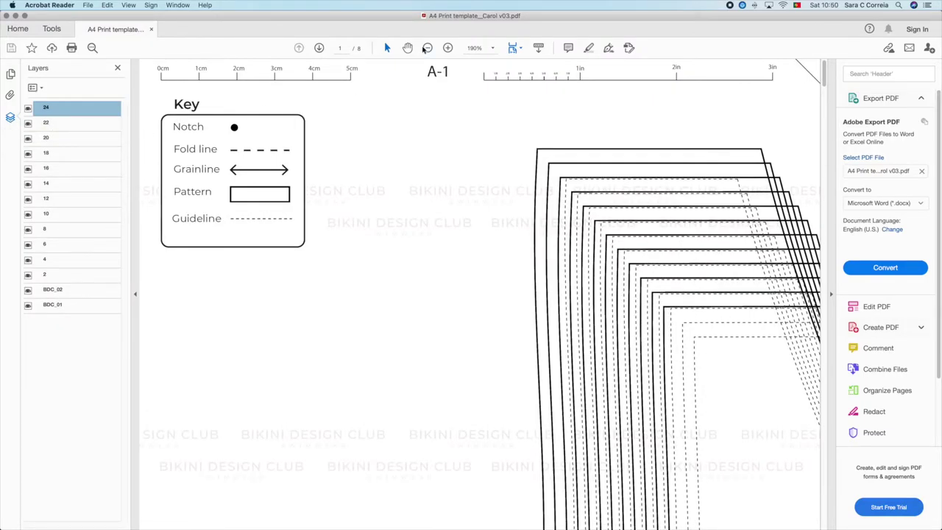
# Hide the smaller size layers 2, 4, 6, 8 and 10, keeping BDC_01 and BDC_02 visible.
pyautogui.click(427, 48)
pyautogui.click(427, 48)
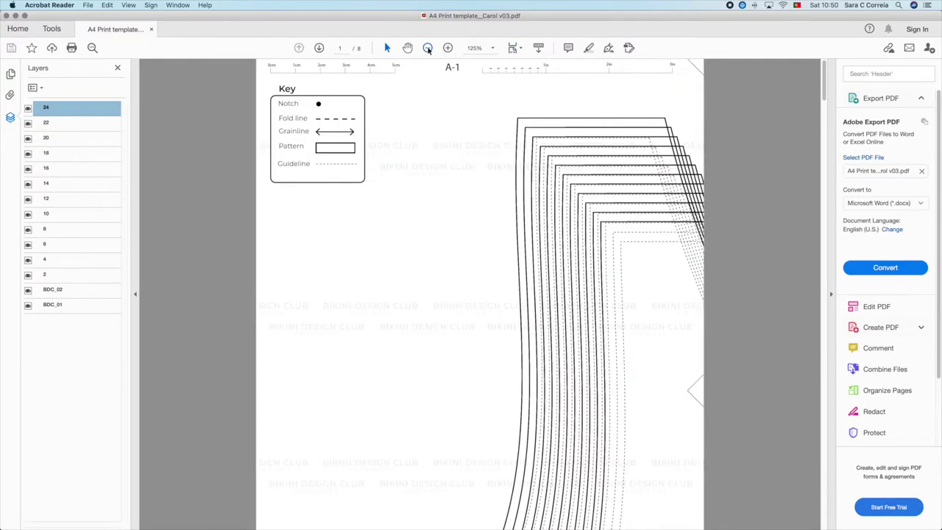
pyautogui.click(428, 48)
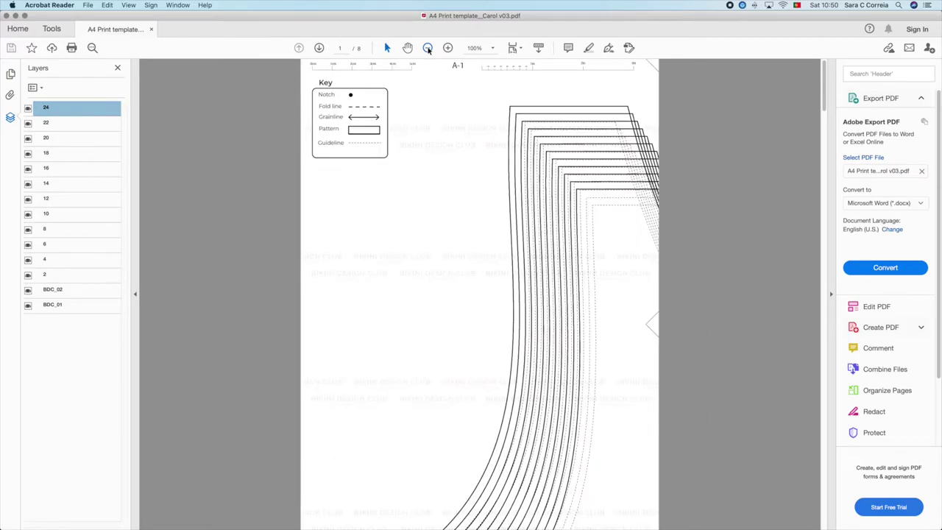
pyautogui.click(427, 48)
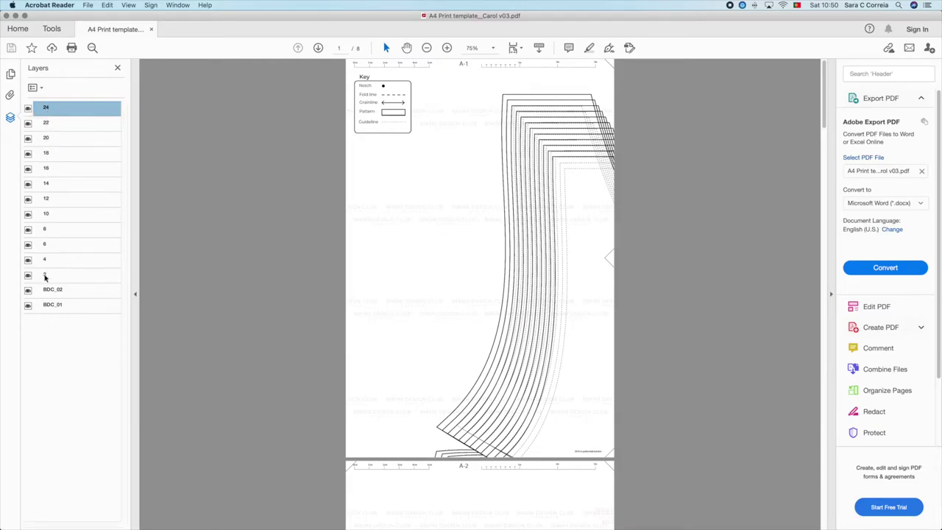
pyautogui.click(28, 292)
pyautogui.click(28, 292)
pyautogui.click(28, 277)
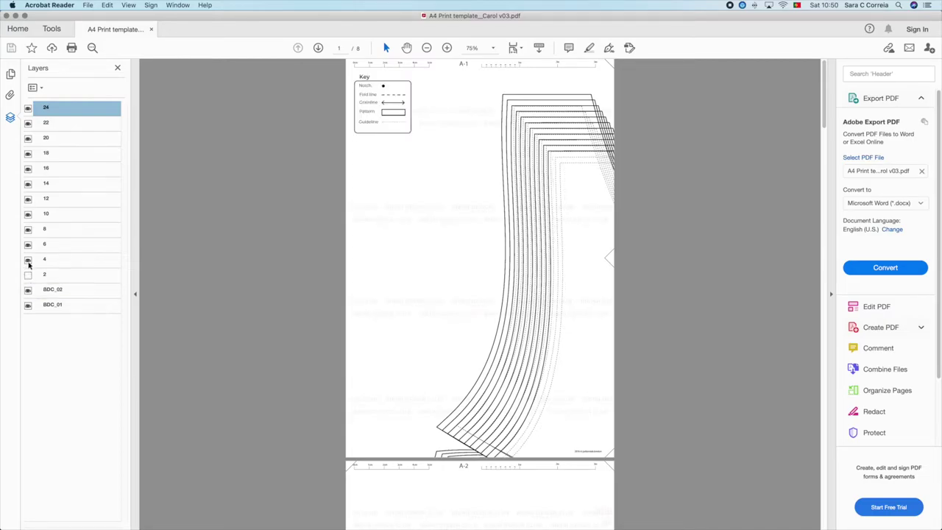
pyautogui.click(28, 261)
pyautogui.click(28, 244)
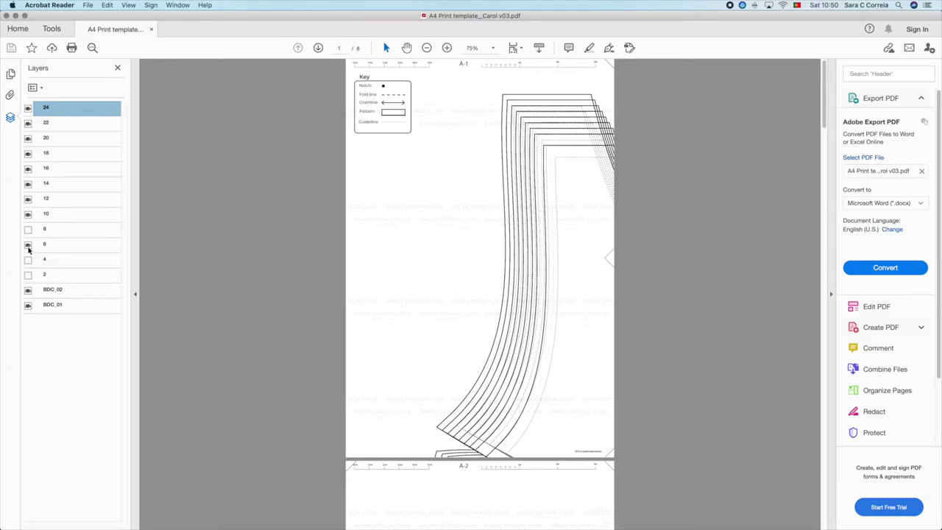
pyautogui.click(28, 229)
pyautogui.click(28, 214)
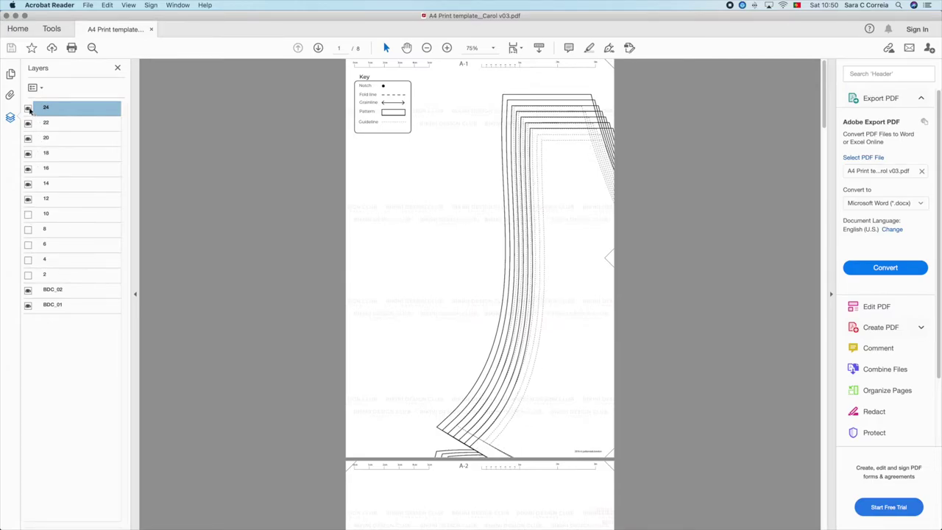
# Hide the larger size layers 24, 22, 20, 18, 16 and 14, leaving size 12 as the only visible size.
pyautogui.click(28, 108)
pyautogui.click(28, 123)
pyautogui.click(28, 138)
pyautogui.click(28, 153)
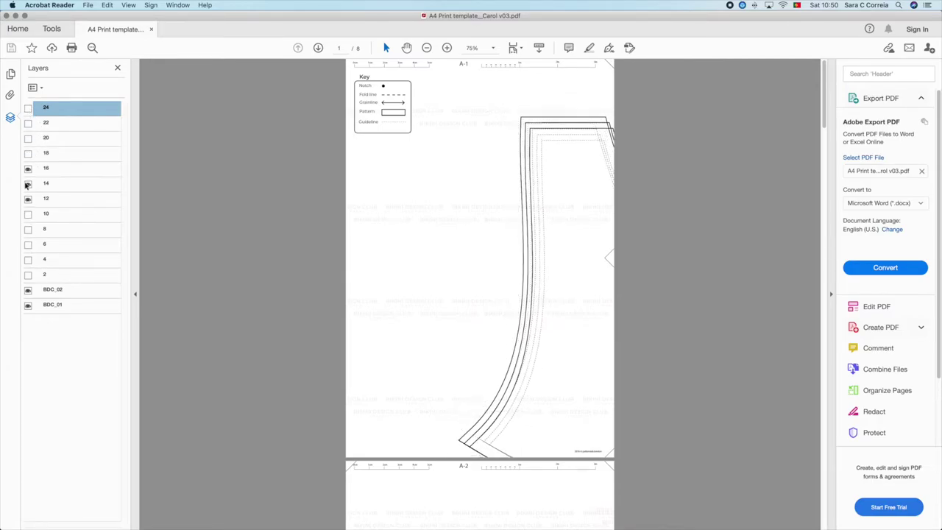
pyautogui.click(28, 168)
pyautogui.click(28, 184)
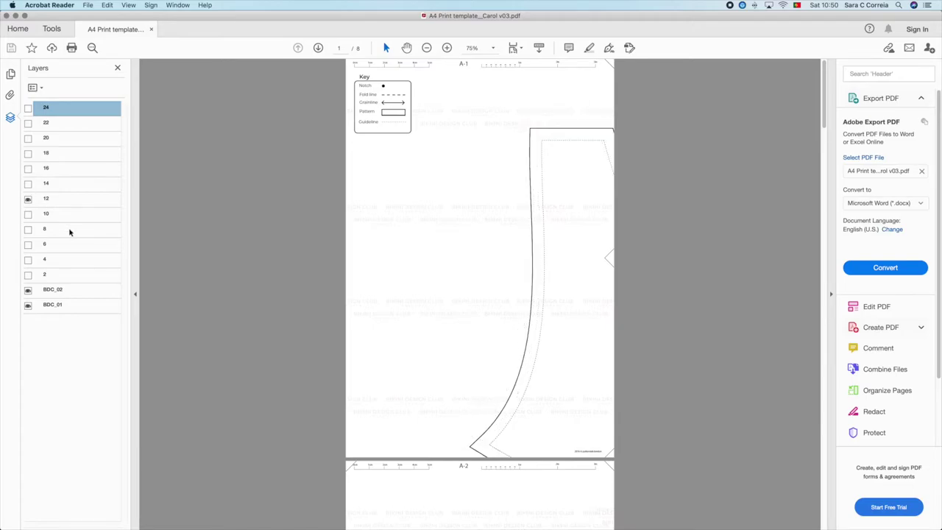
# Examine the size 12 pattern outlines and page borders on pages A-1 to A-4 at 100% zoom.
pyautogui.scroll(-10, 508, 312)
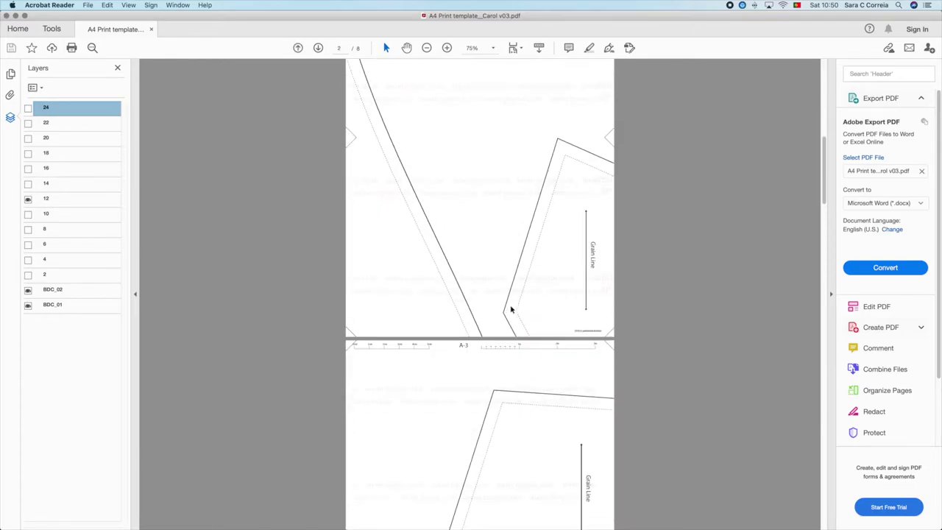
pyautogui.scroll(-10, 511, 309)
pyautogui.scroll(6, 456, 257)
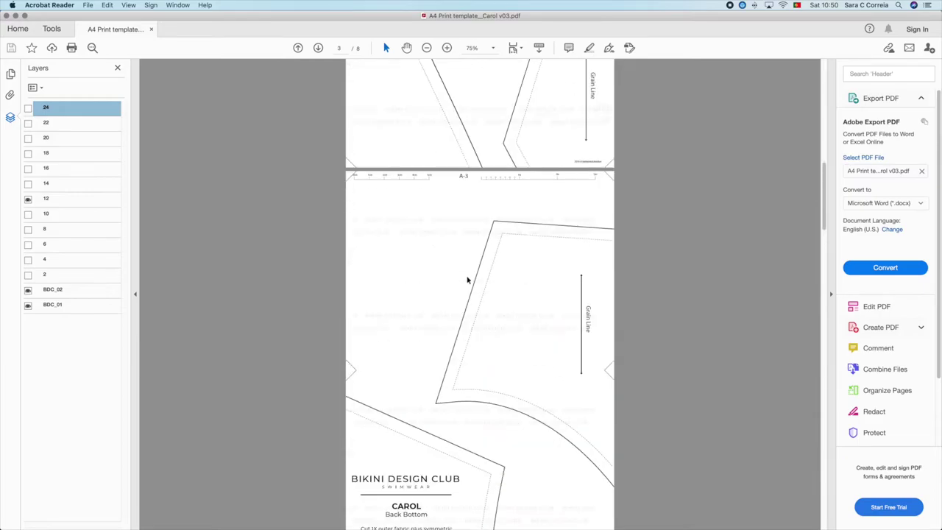
pyautogui.scroll(15, 467, 280)
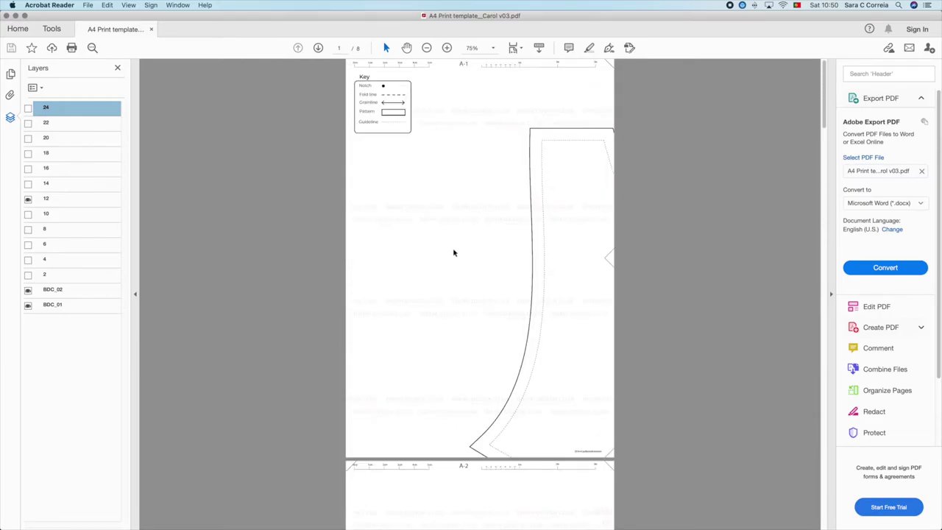
pyautogui.scroll(-5, 513, 338)
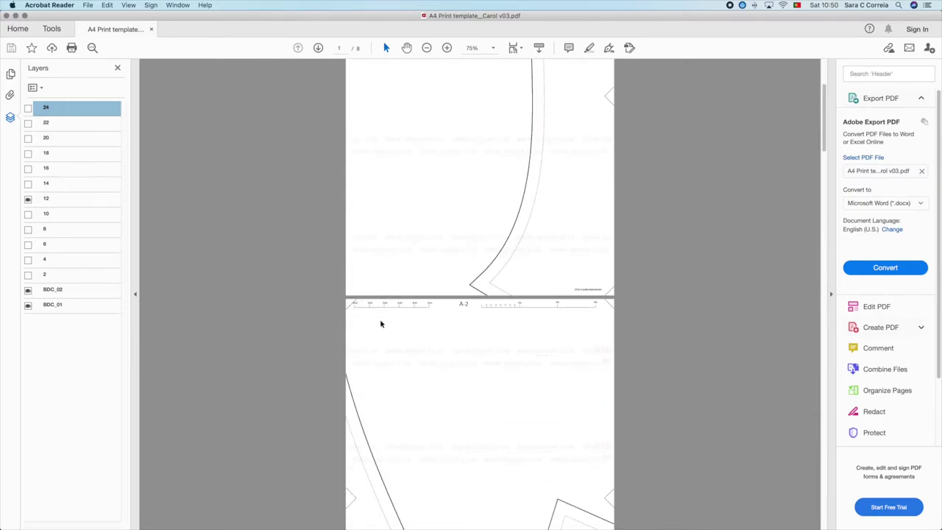
pyautogui.click(447, 47)
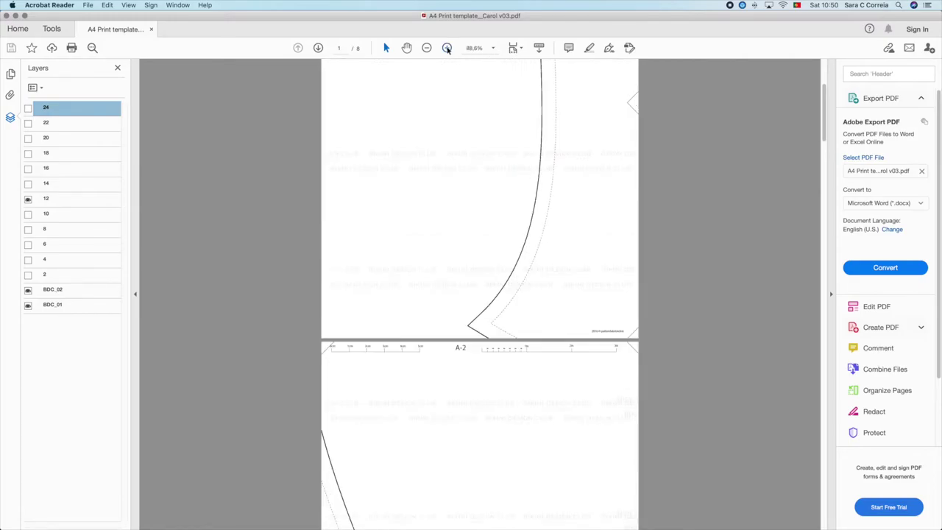
pyautogui.click(447, 47)
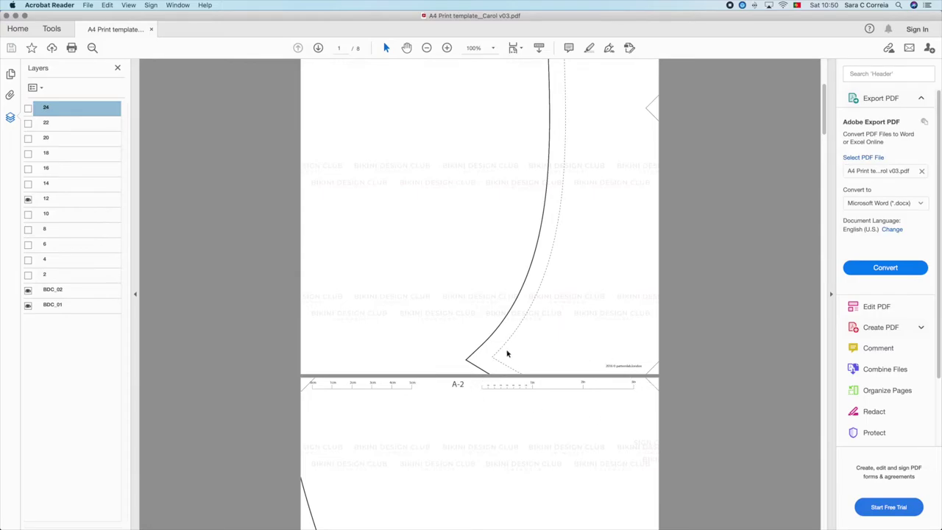
pyautogui.scroll(4, 610, 291)
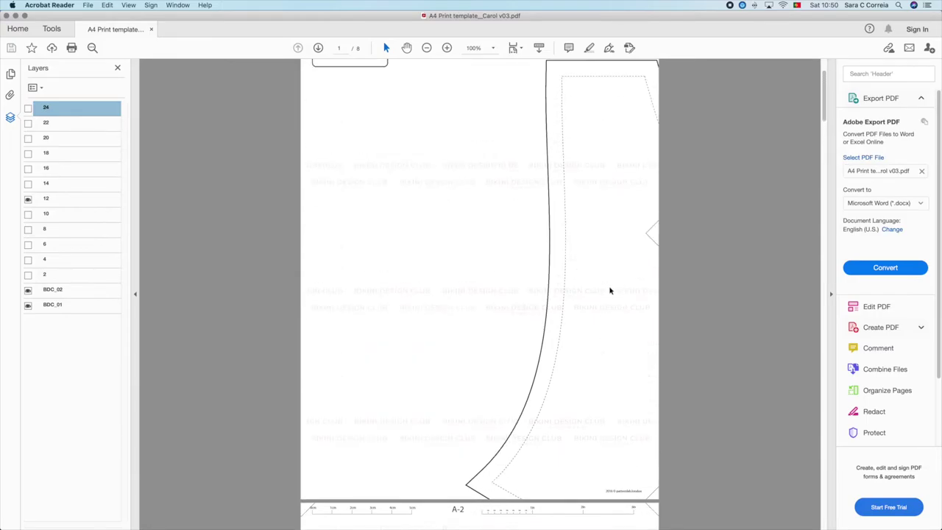
pyautogui.scroll(1, 614, 285)
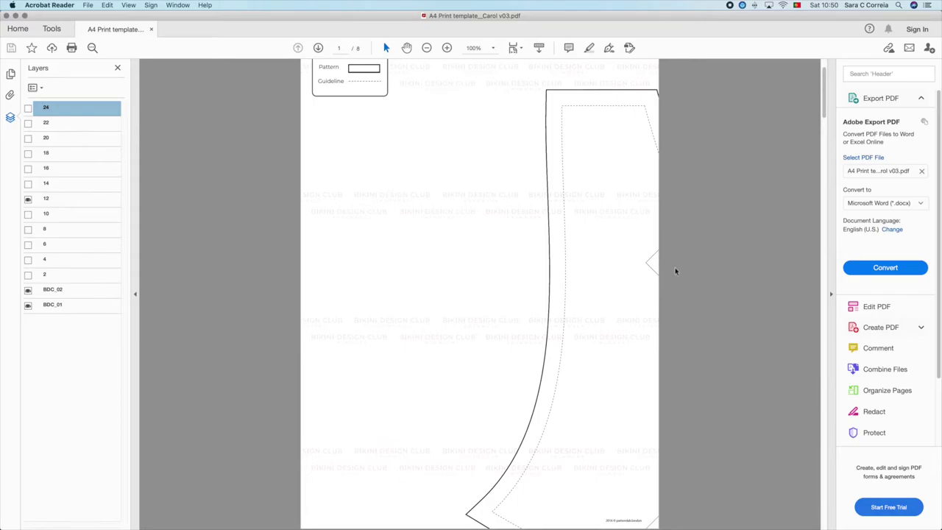
pyautogui.scroll(-4, 599, 393)
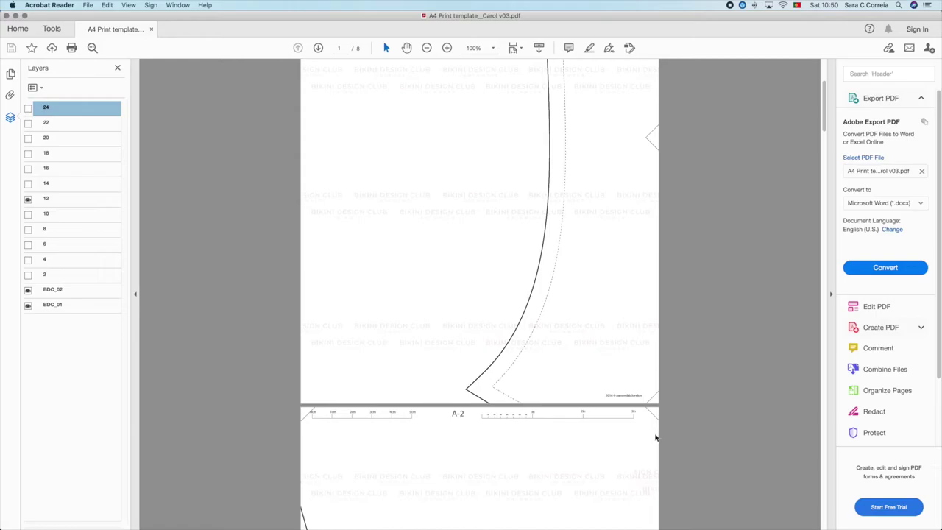
pyautogui.scroll(-4, 562, 447)
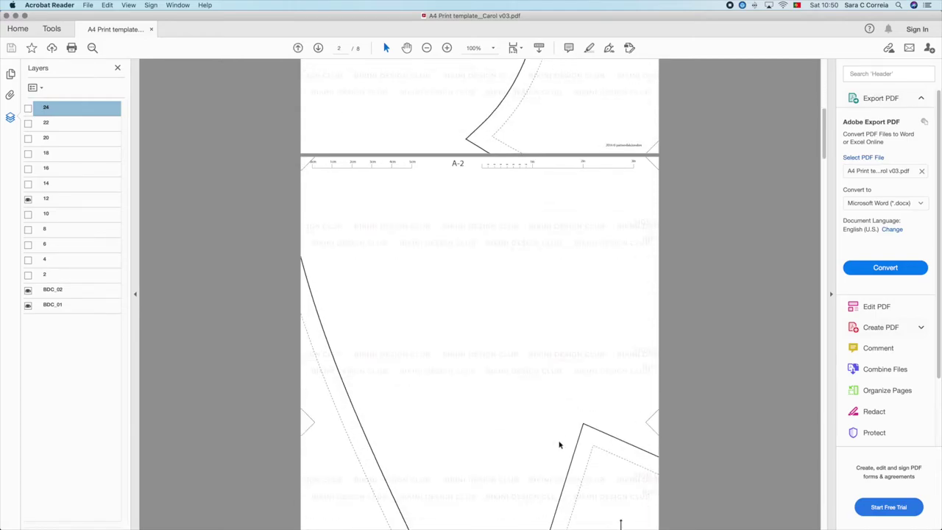
pyautogui.scroll(-5, 559, 444)
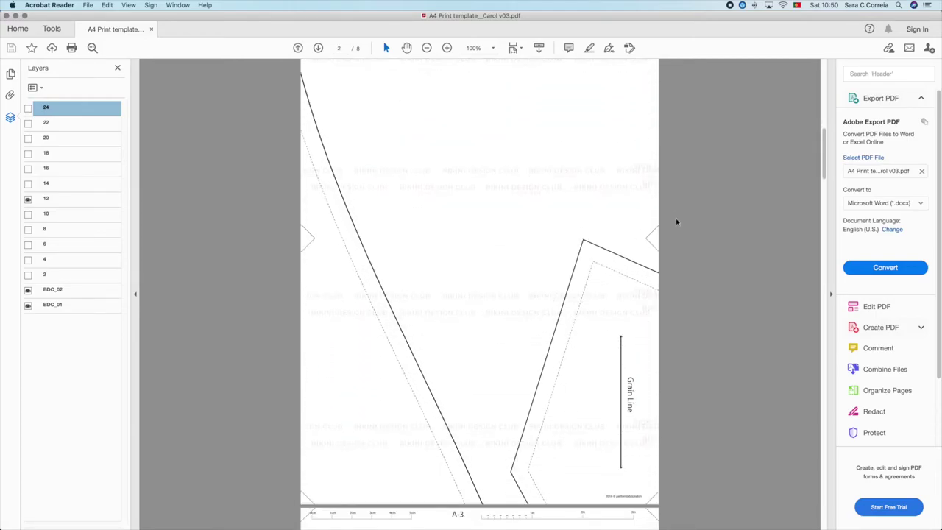
pyautogui.scroll(-5, 621, 353)
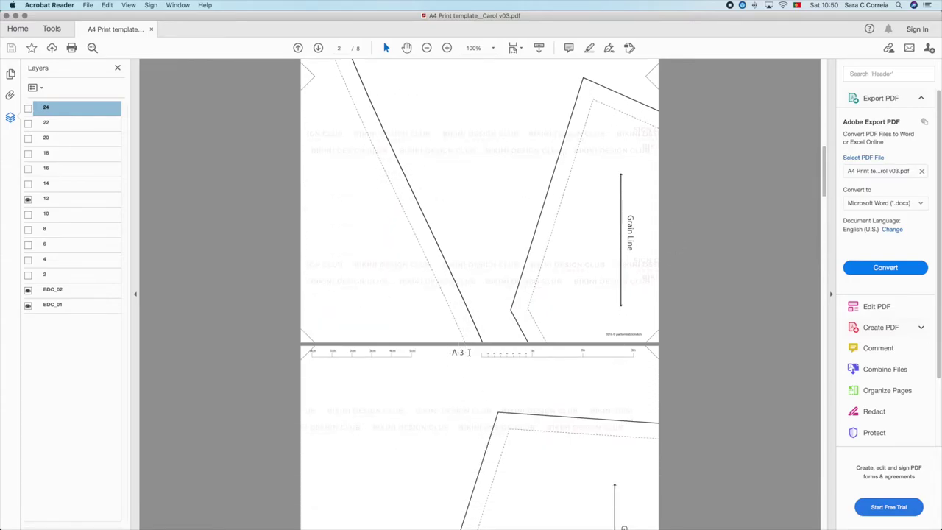
pyautogui.scroll(-12, 464, 349)
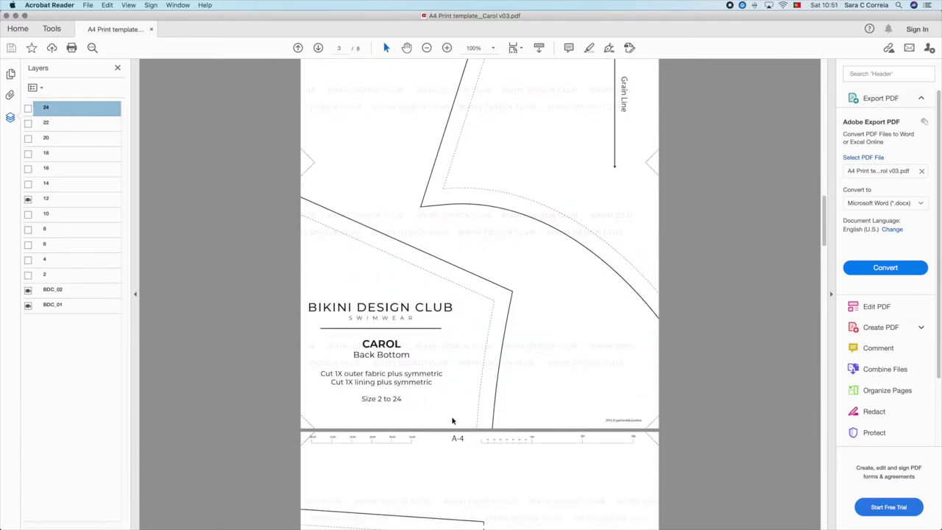
pyautogui.scroll(-5, 465, 457)
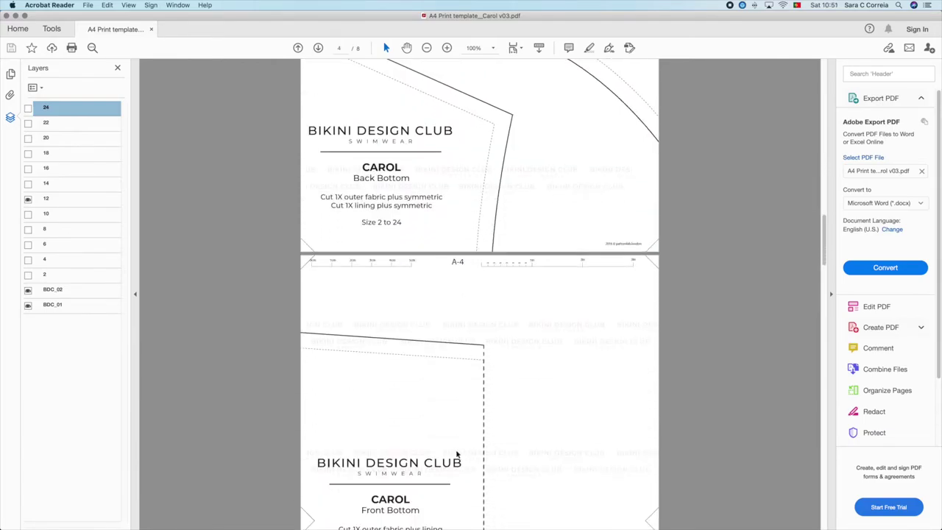
pyautogui.scroll(-10, 456, 454)
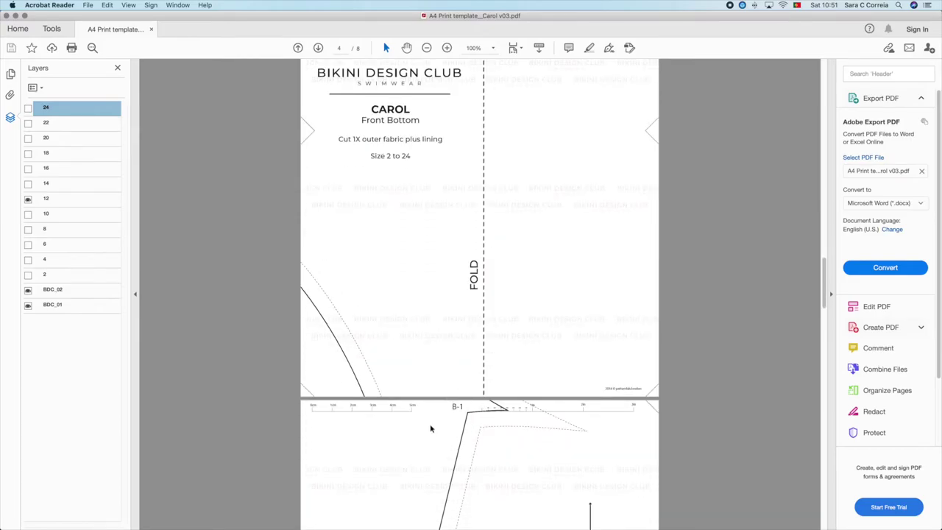
# Open the page setup from the pattern's print settings and set the paper size to US Letter.
pyautogui.click(87, 5)
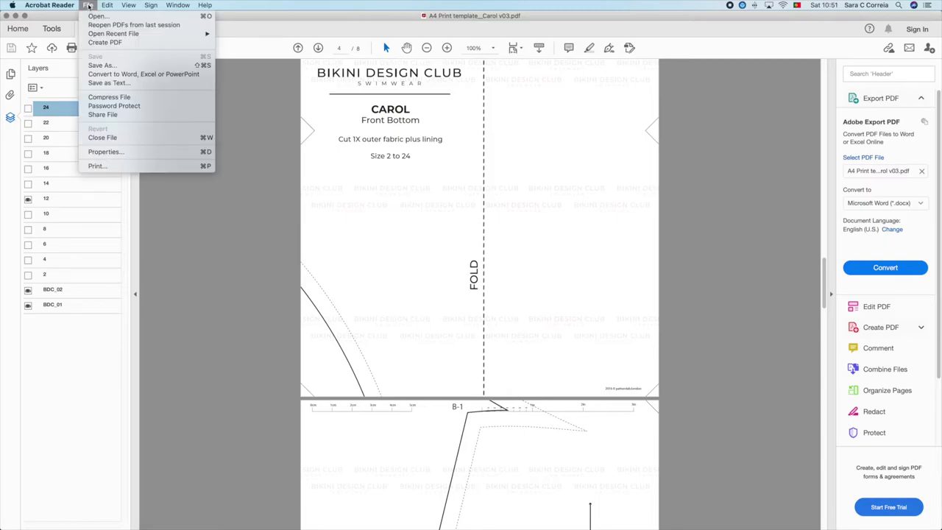
pyautogui.click(96, 165)
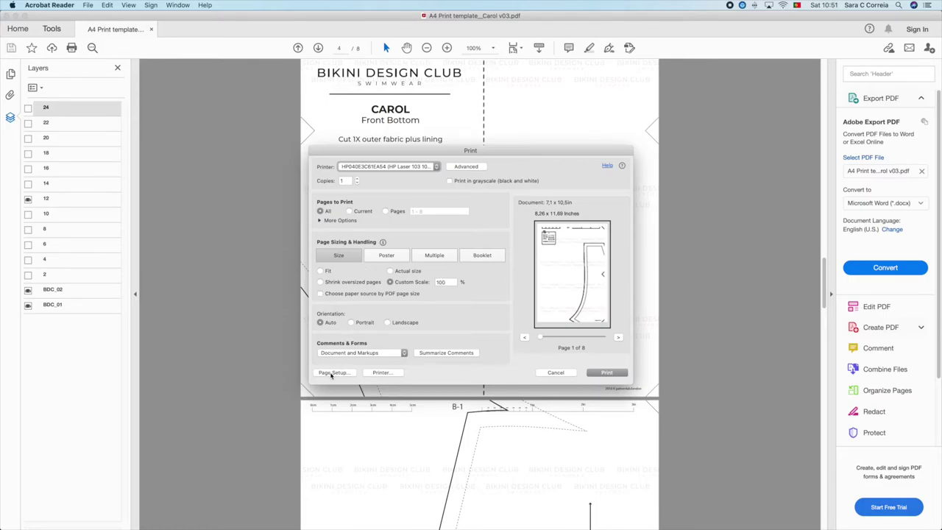
pyautogui.click(334, 373)
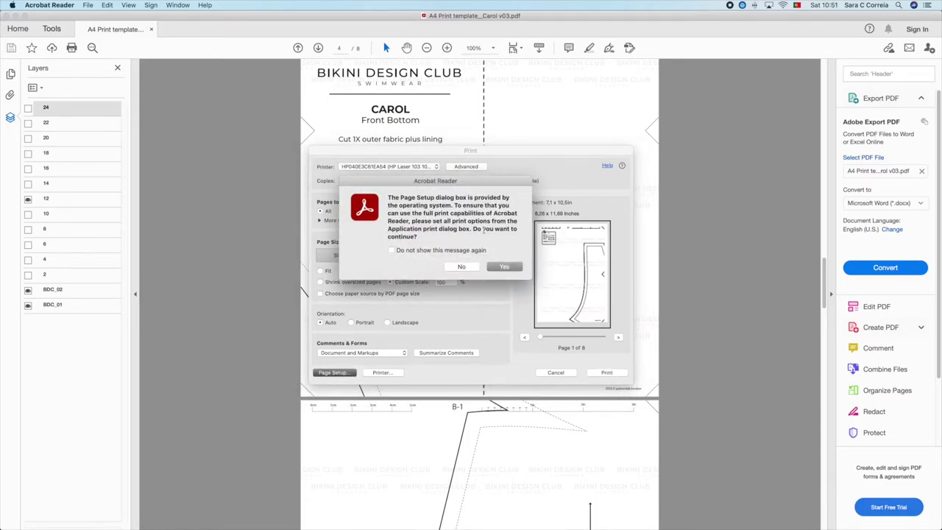
pyautogui.click(504, 266)
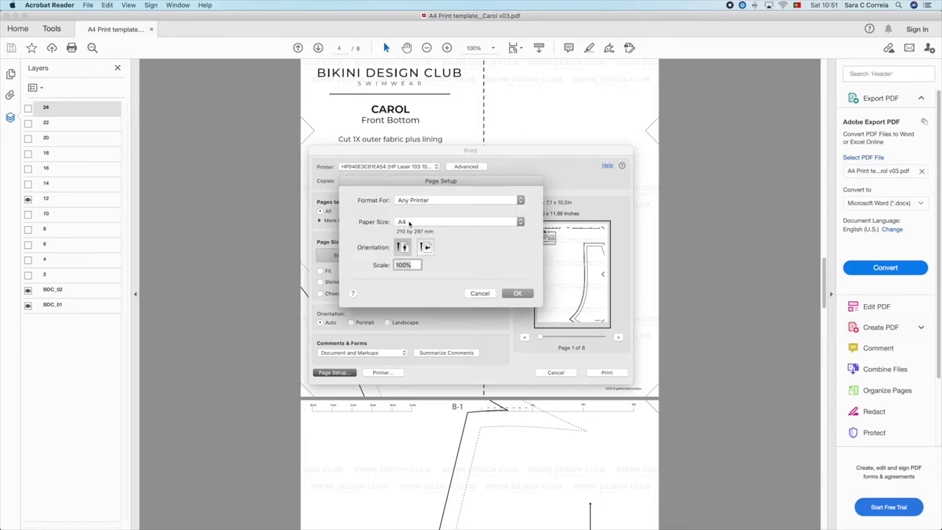
pyautogui.click(409, 223)
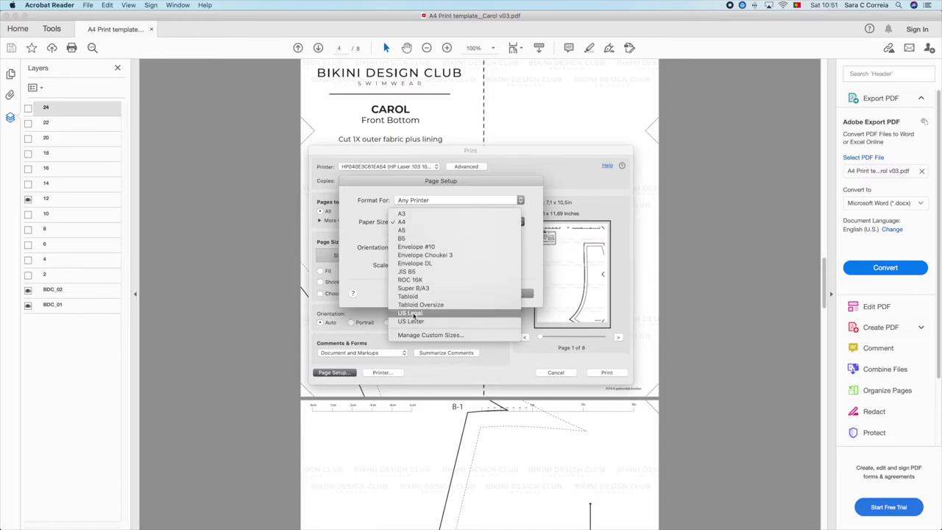
pyautogui.click(413, 314)
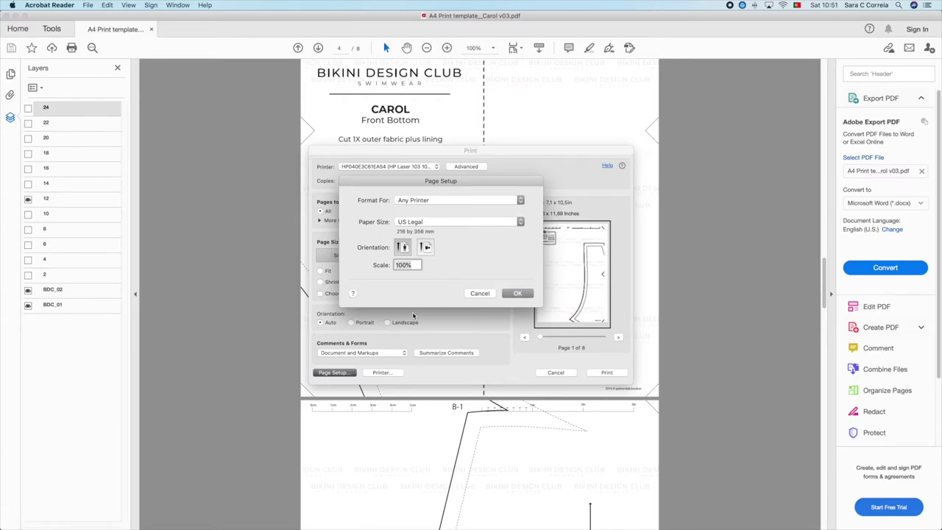
pyautogui.click(414, 217)
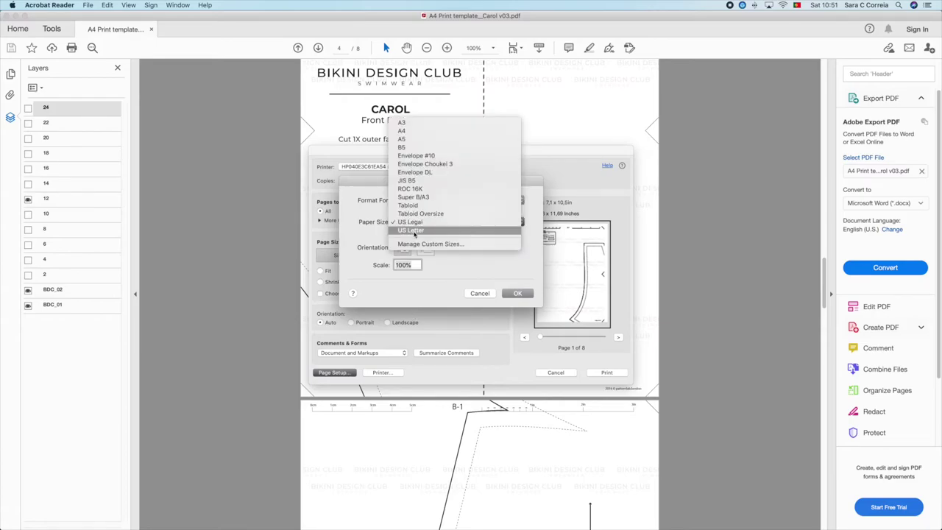
pyautogui.click(415, 233)
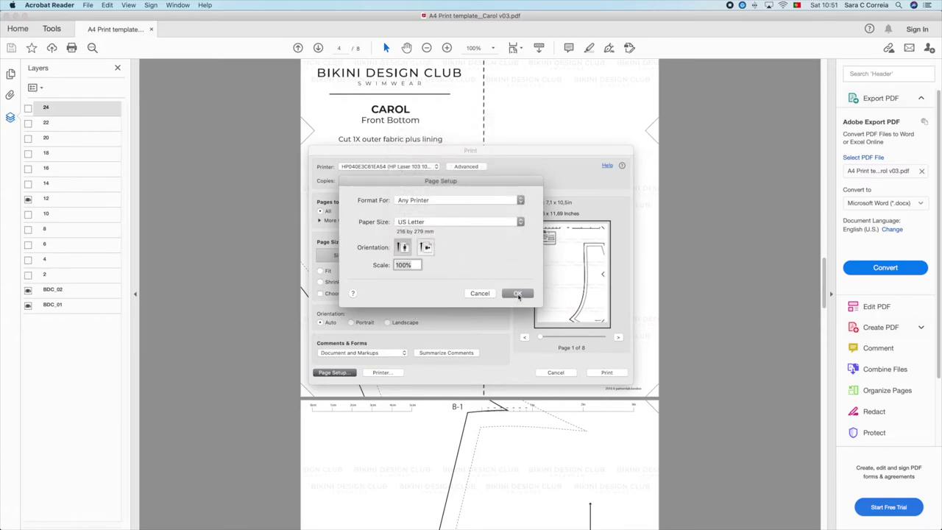
pyautogui.click(518, 294)
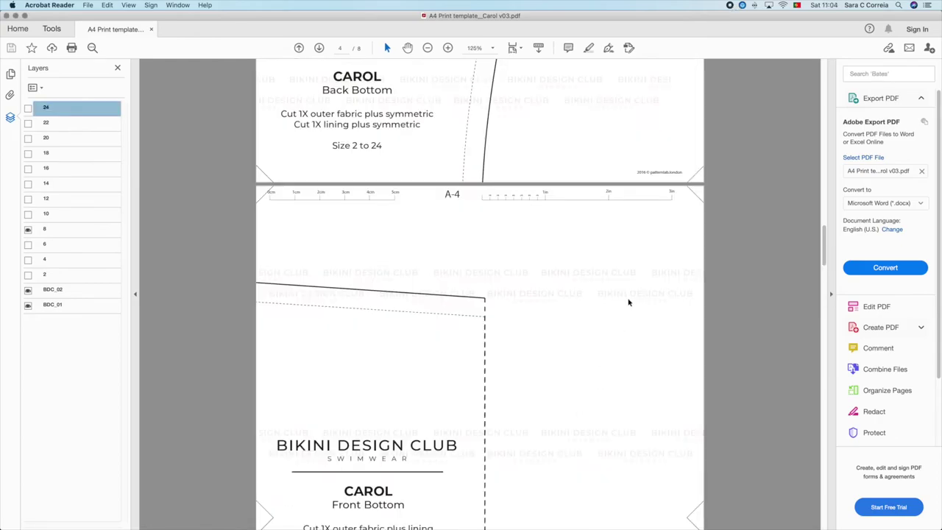
# Show the size layers 10, 12, 14, 16 and 18 together with size 8 on page A-1.
pyautogui.scroll(3, 621, 298)
pyautogui.scroll(10, 619, 296)
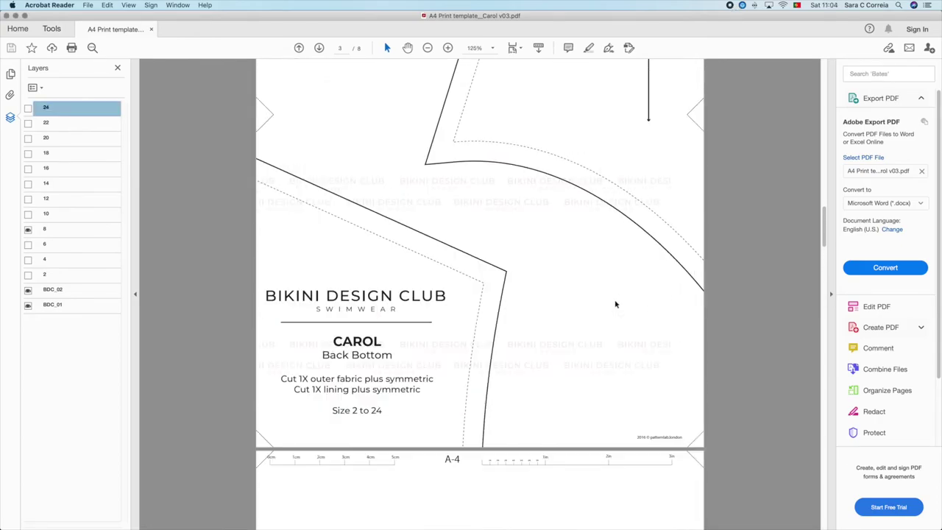
pyautogui.scroll(15, 611, 301)
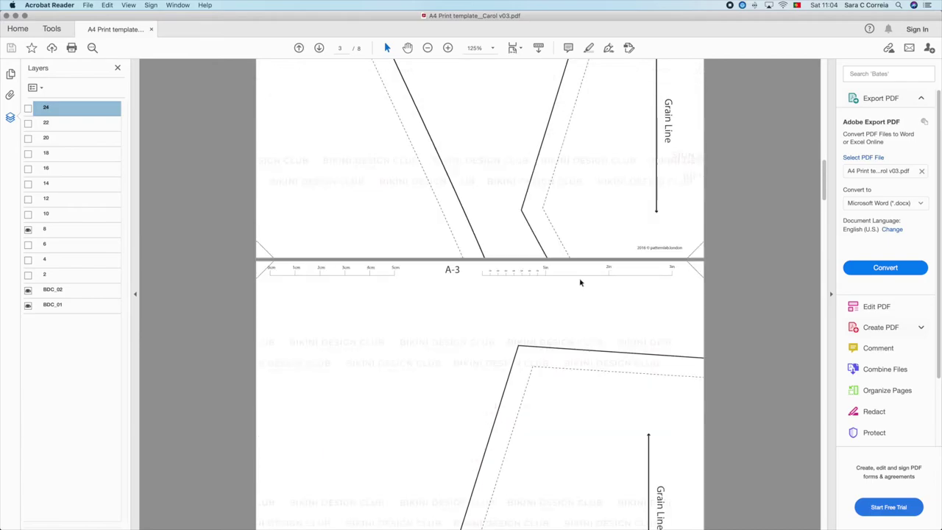
pyautogui.scroll(15, 581, 285)
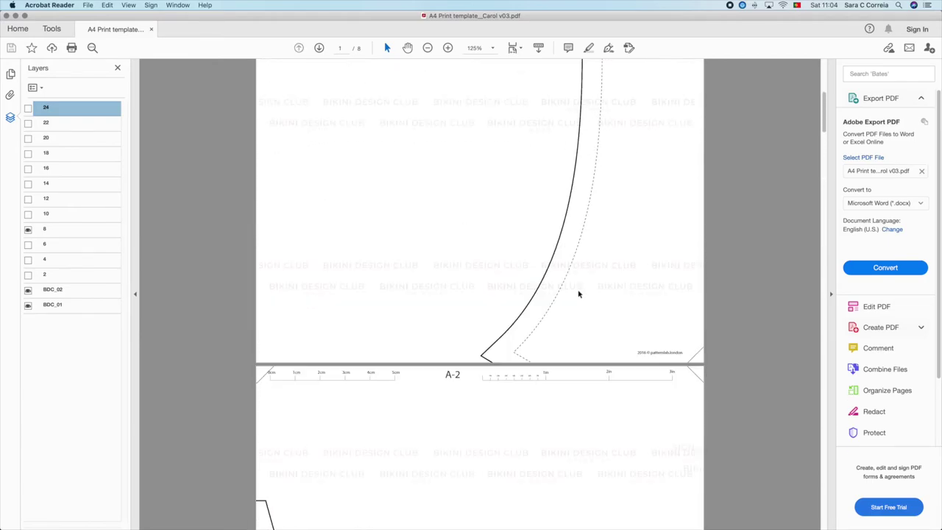
pyautogui.scroll(2, 576, 293)
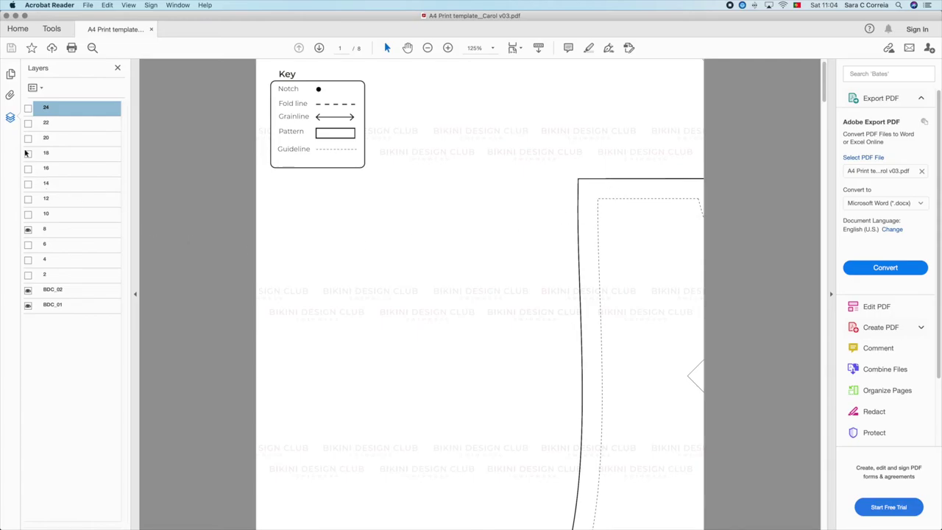
pyautogui.click(28, 213)
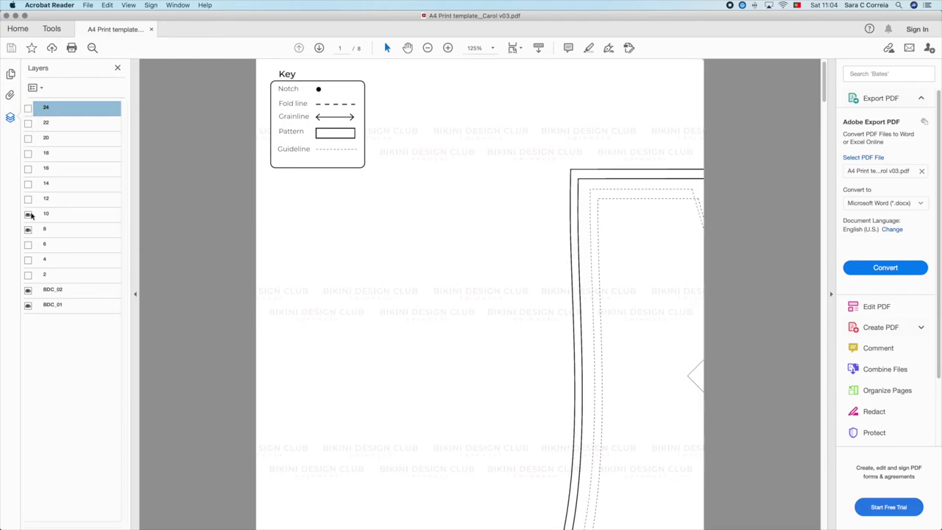
pyautogui.click(28, 199)
pyautogui.click(28, 183)
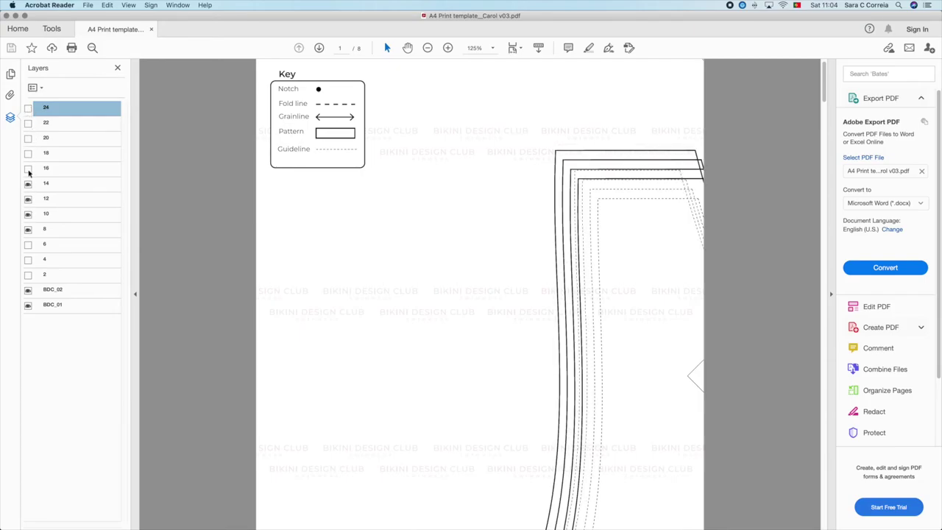
pyautogui.click(28, 169)
pyautogui.click(29, 153)
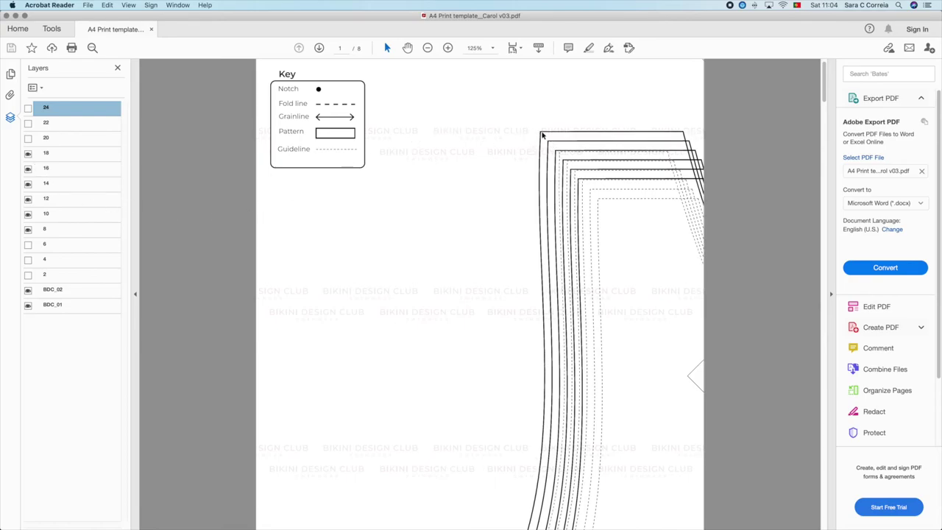
# Examine how the nested outlines of sizes 8 to 18 run across pages A-1 to A-3.
pyautogui.scroll(-1, 604, 374)
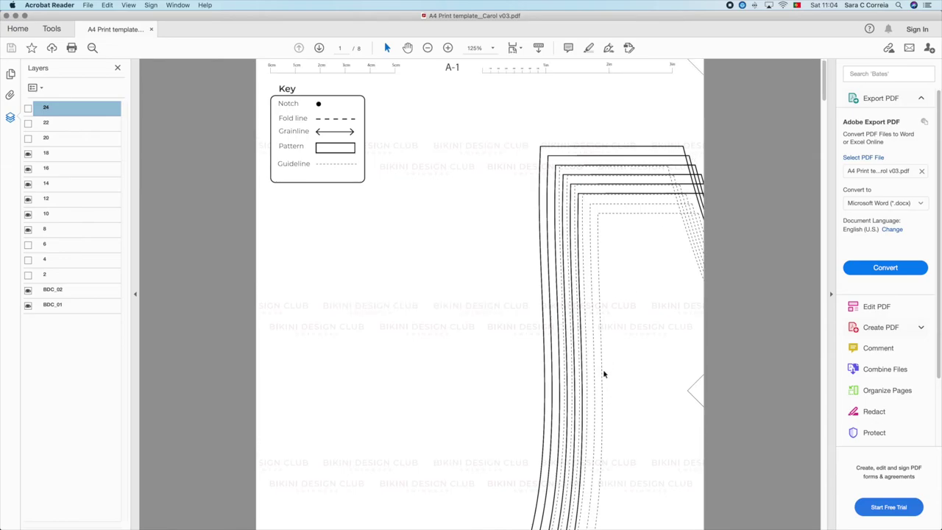
pyautogui.scroll(-10, 603, 374)
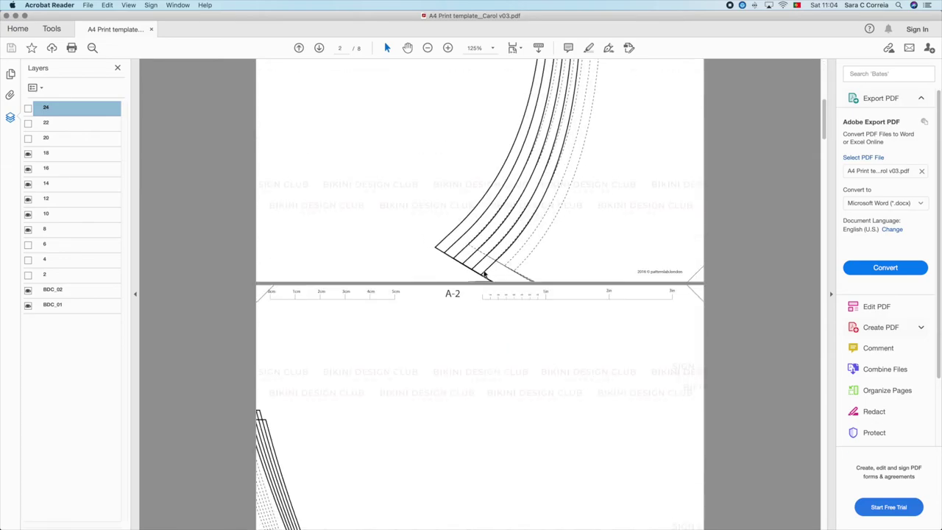
pyautogui.scroll(-12, 391, 471)
pyautogui.scroll(-5, 436, 410)
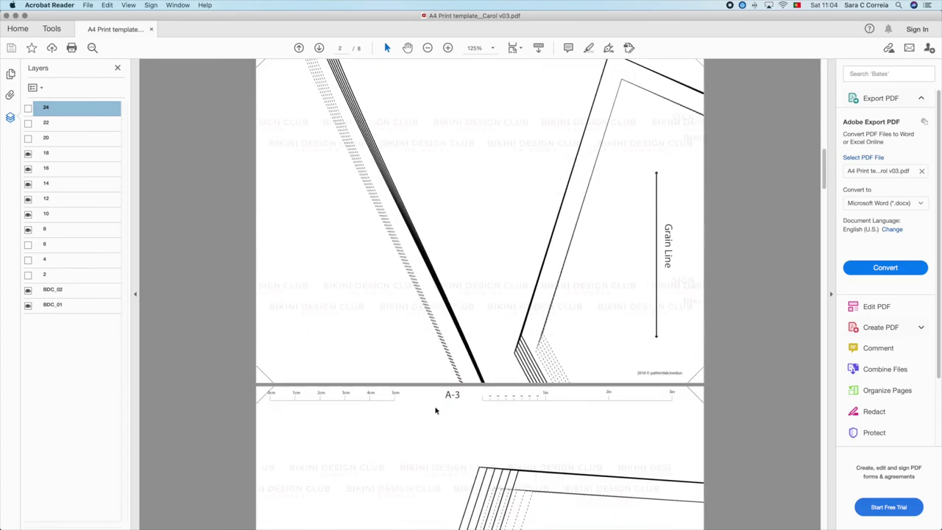
pyautogui.scroll(15, 442, 390)
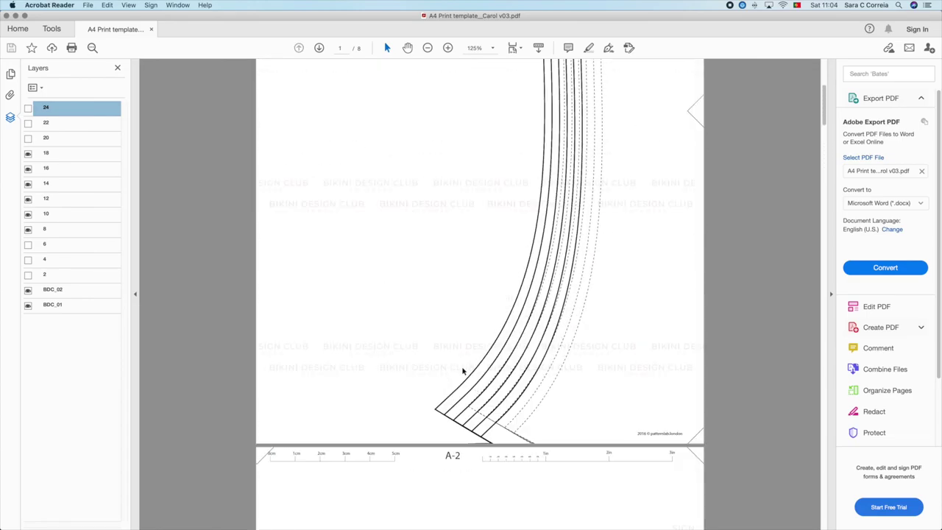
# Hide the size layers 18, 16, 14, 12 and 10 to isolate the size 8 pattern outline.
pyautogui.scroll(-1, 493, 379)
pyautogui.scroll(-14, 493, 378)
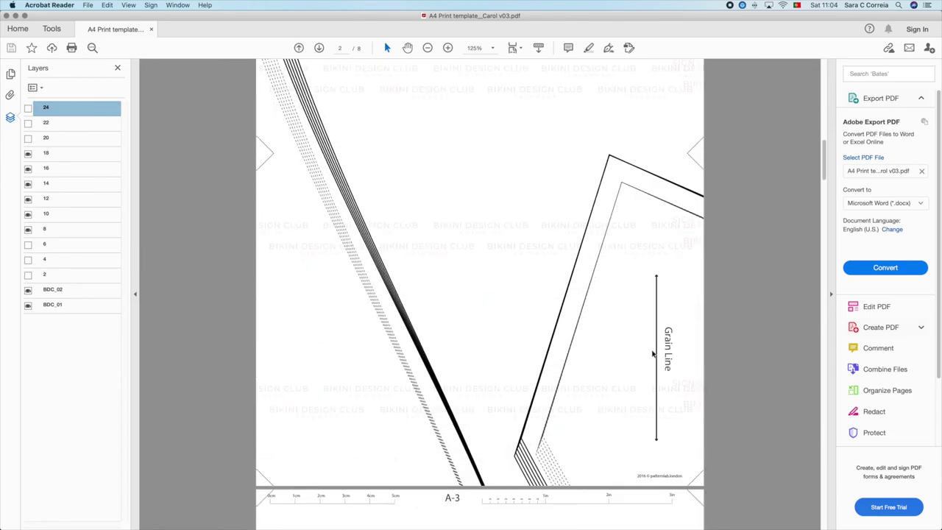
pyautogui.scroll(-12, 603, 373)
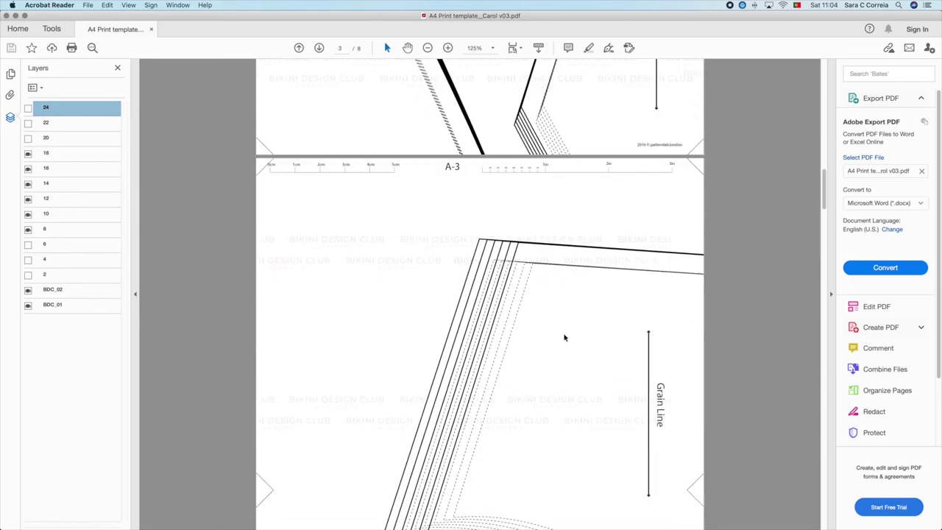
pyautogui.click(28, 153)
pyautogui.click(28, 167)
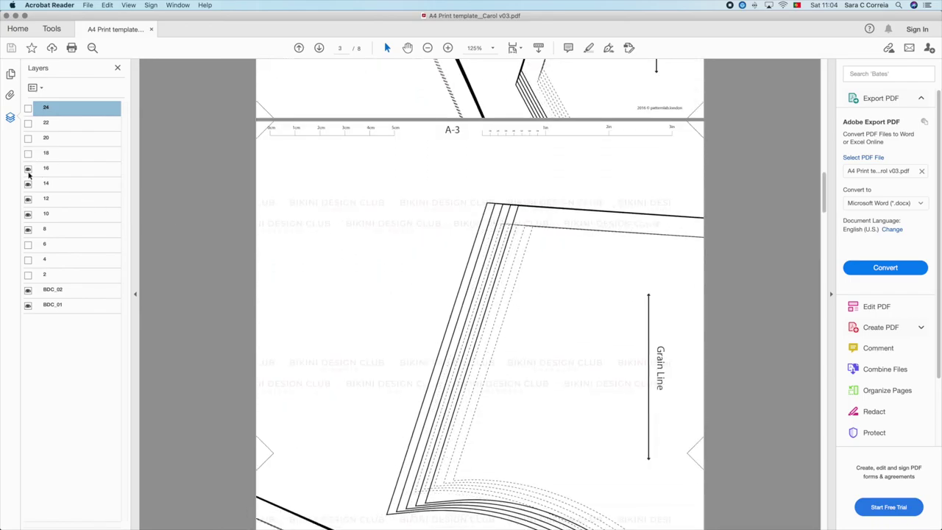
pyautogui.click(28, 183)
pyautogui.click(28, 199)
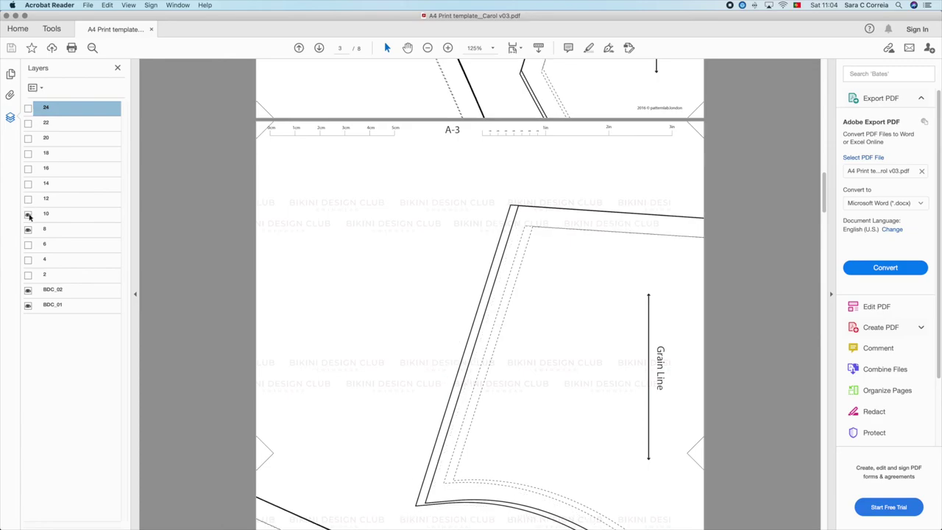
pyautogui.click(28, 213)
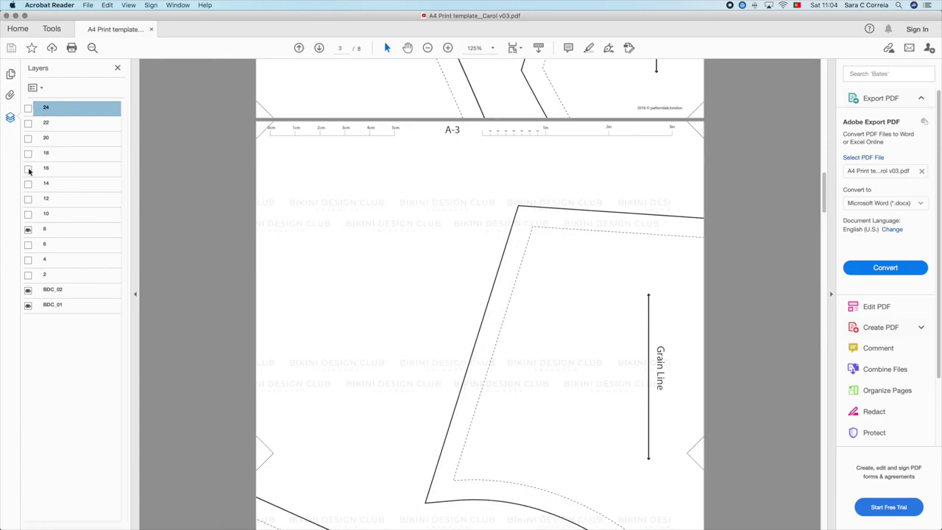
# Show the size 16 layer in place of size 8 and check its outline from page A-3 back to A-1.
pyautogui.click(28, 168)
pyautogui.click(27, 230)
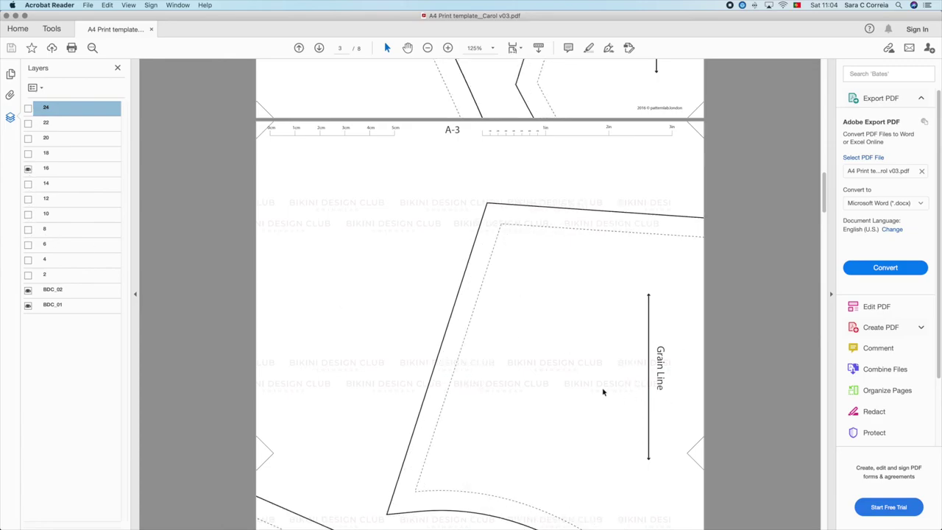
pyautogui.scroll(1, 604, 392)
pyautogui.scroll(5, 603, 393)
pyautogui.scroll(10, 560, 330)
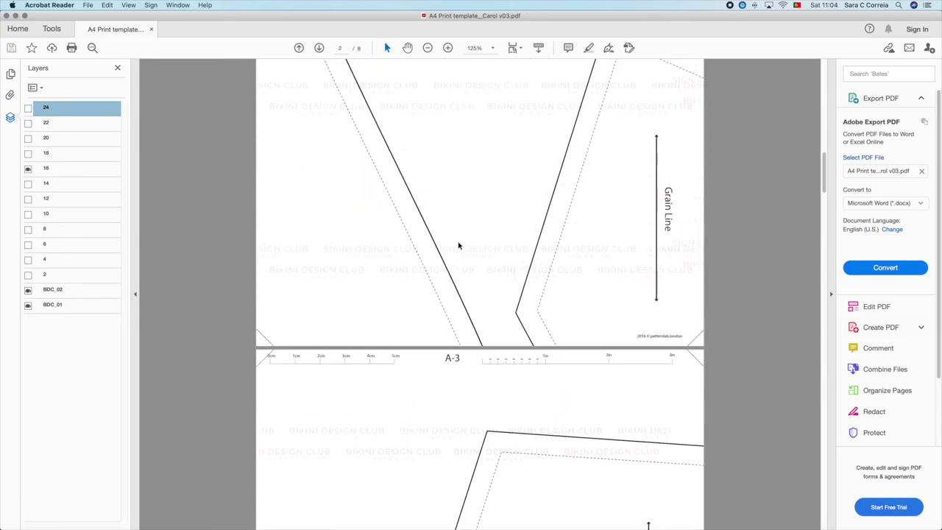
pyautogui.scroll(15, 519, 231)
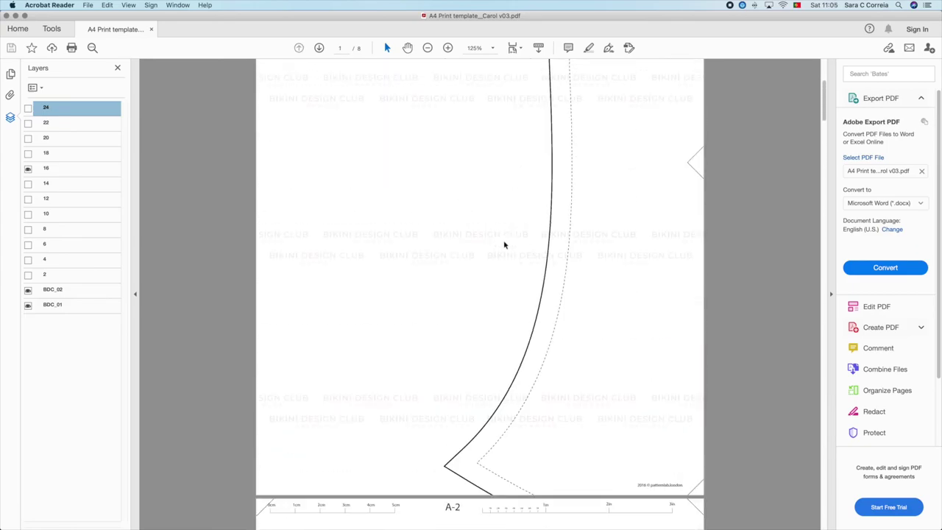